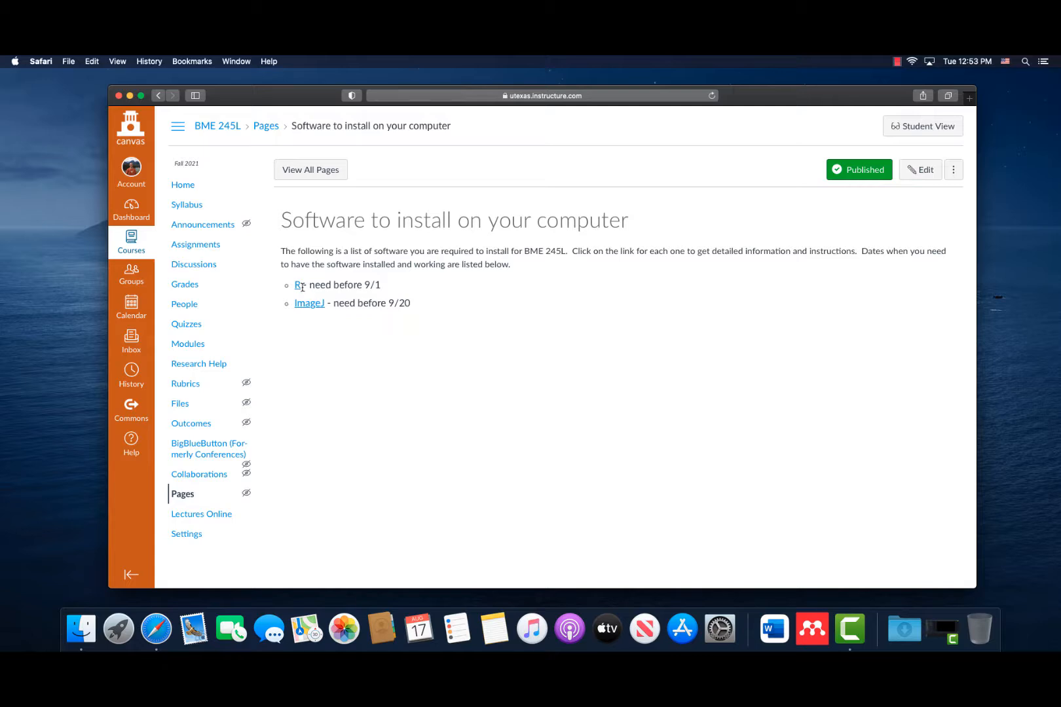
Go from the course's R instructions to the RStudio website and open the download page for the free RStudio Desktop edition.
left_click(299, 286)
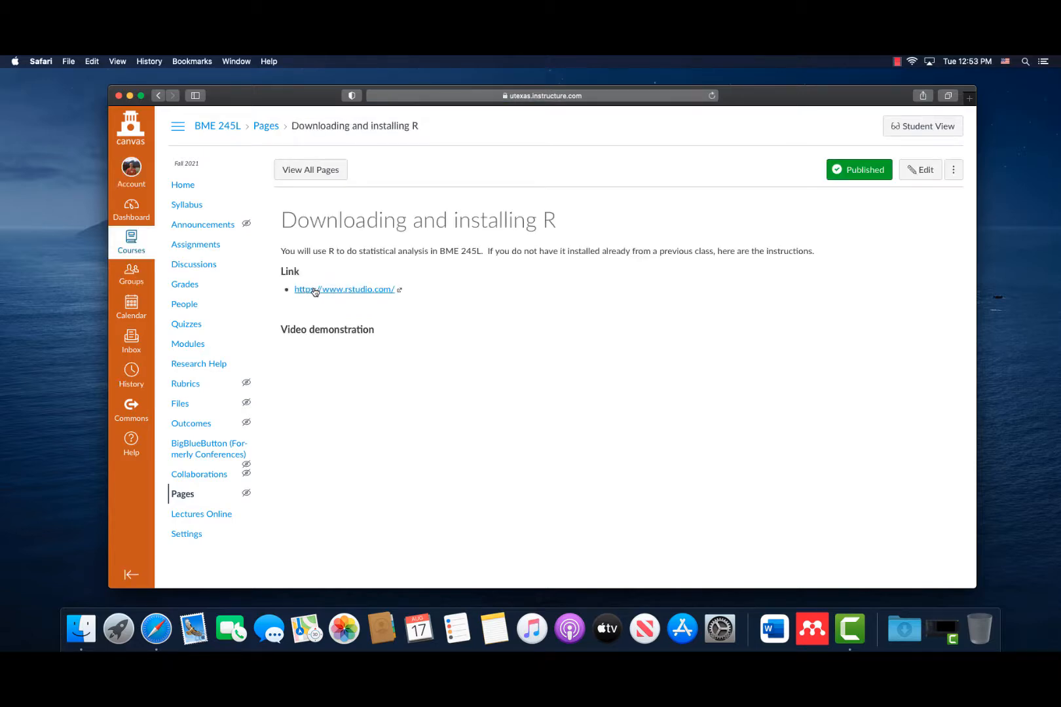
left_click(315, 290)
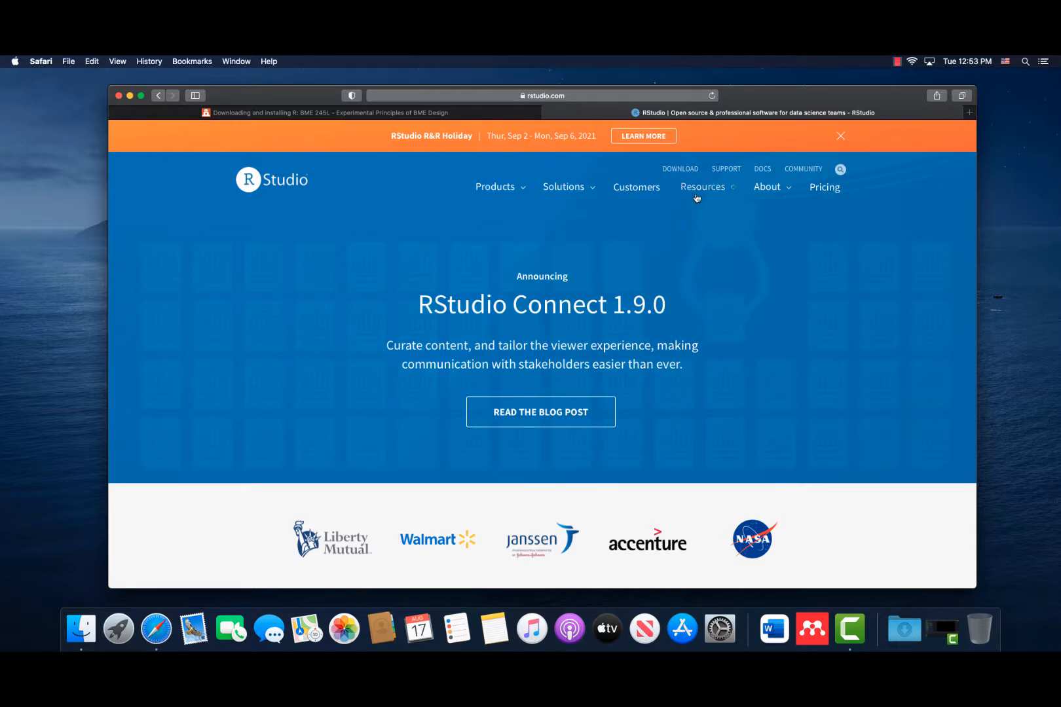
left_click(690, 174)
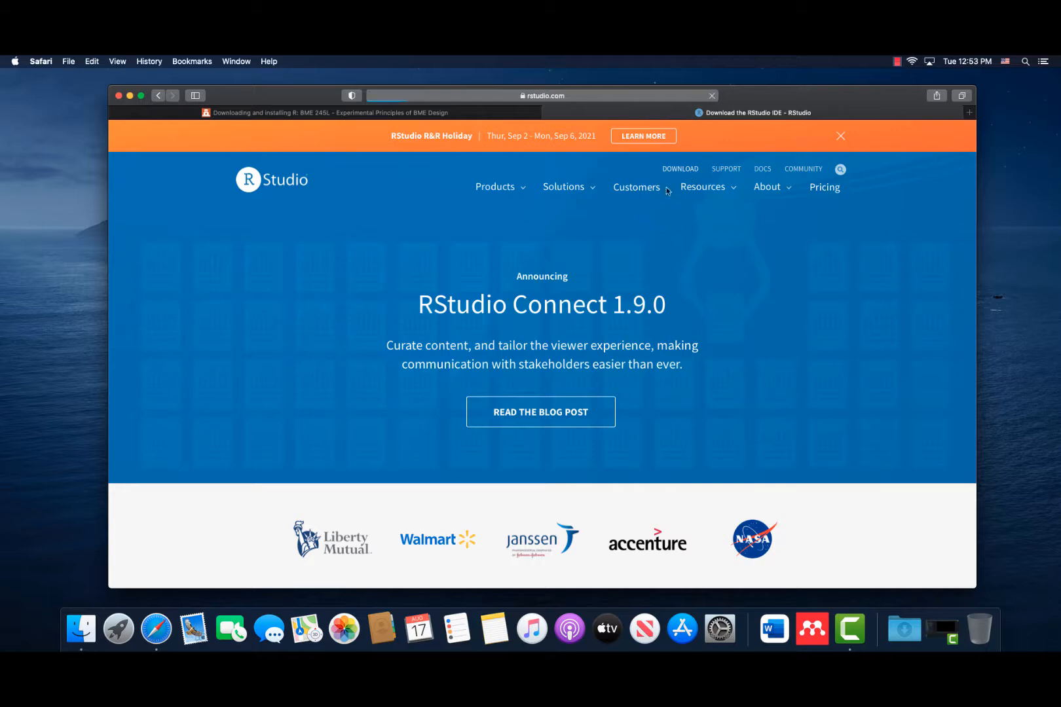
scroll(431, 350, "down", 5)
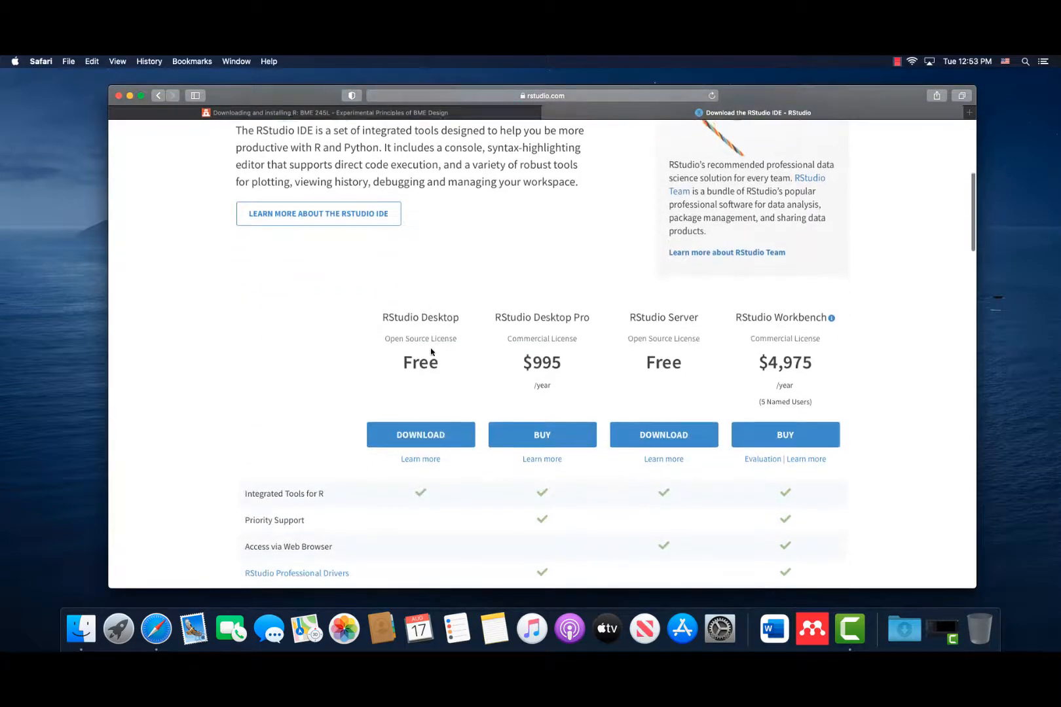
left_click(404, 436)
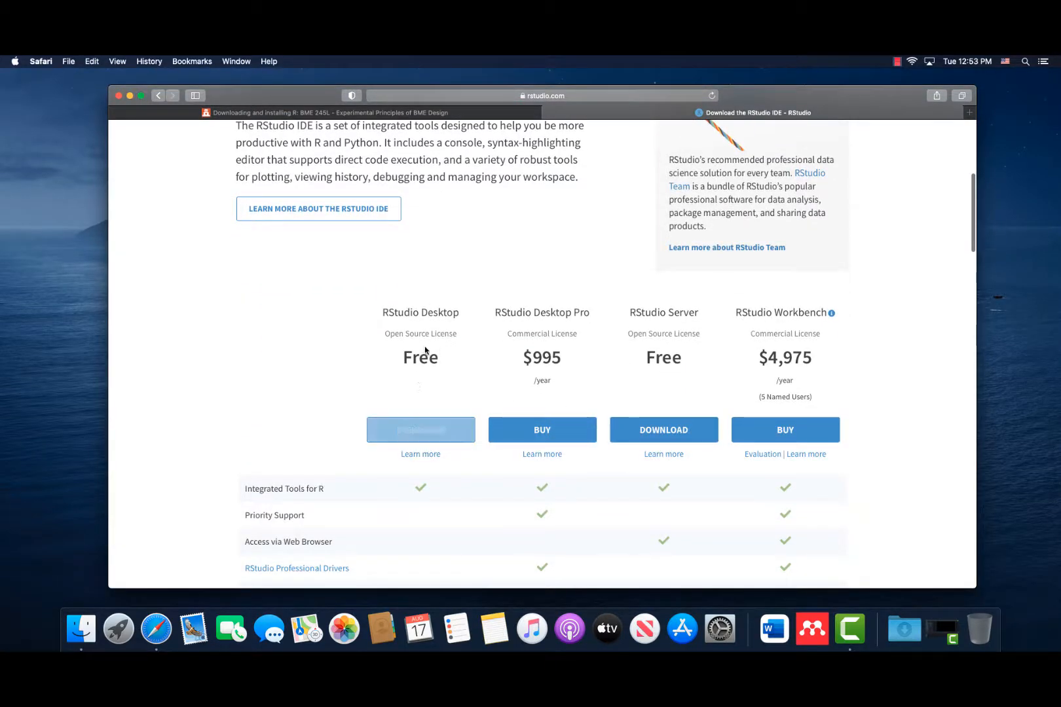
left_click(425, 433)
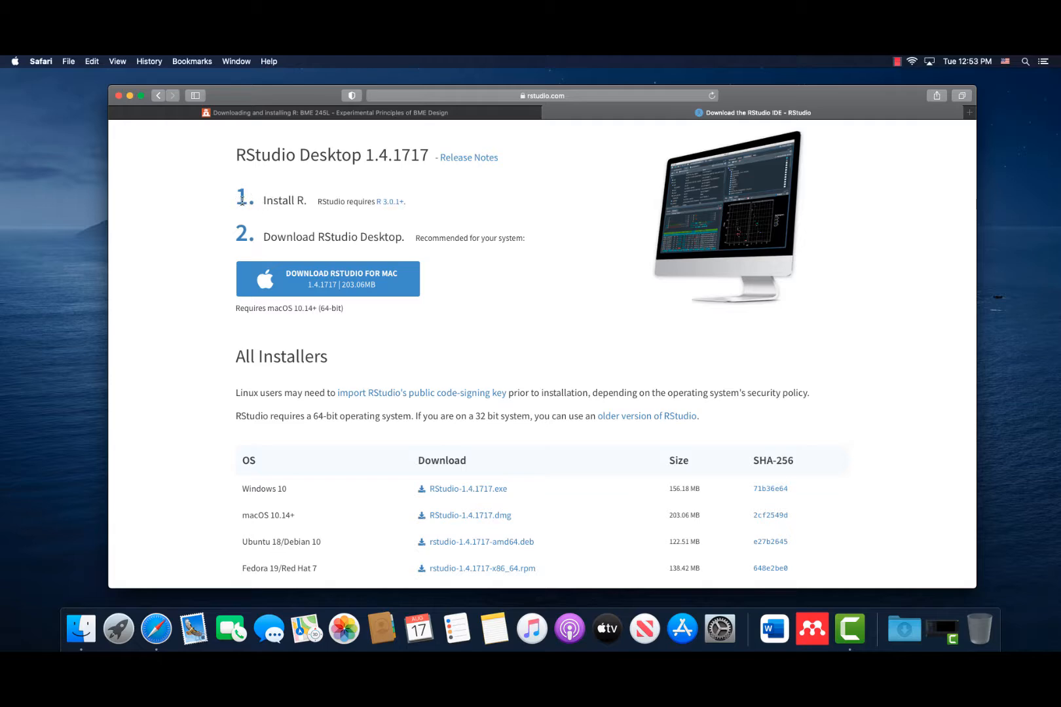
Open the CRAN site from the R requirement link and download R 4.1.1 for Windows from the first-time install page.
left_click(387, 203)
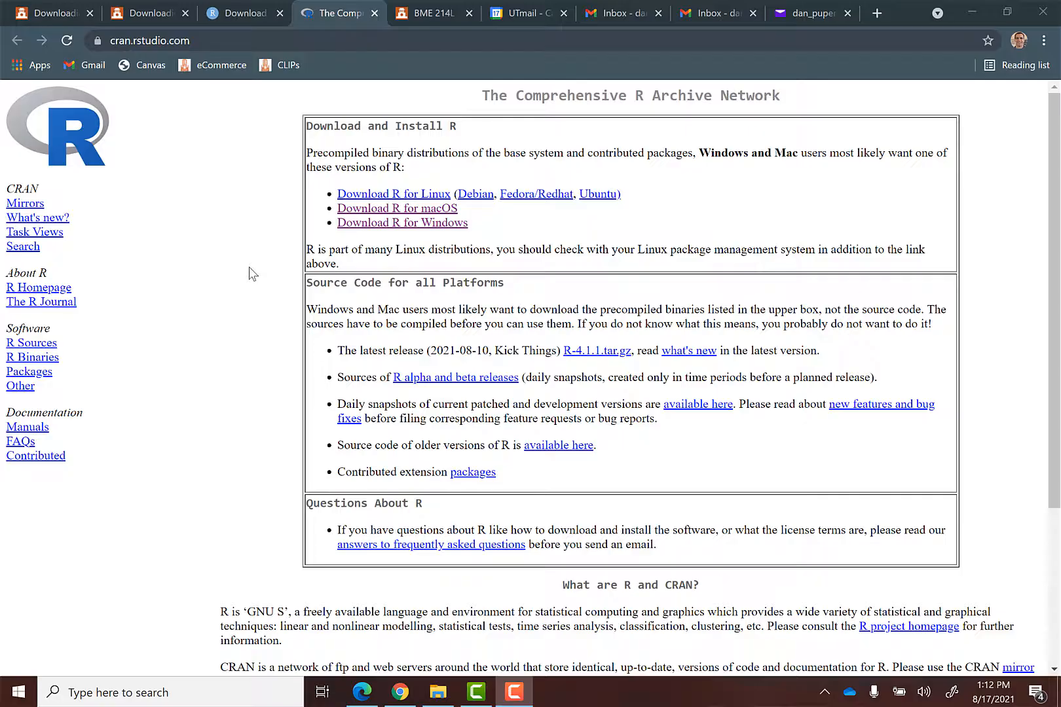
left_click(371, 225)
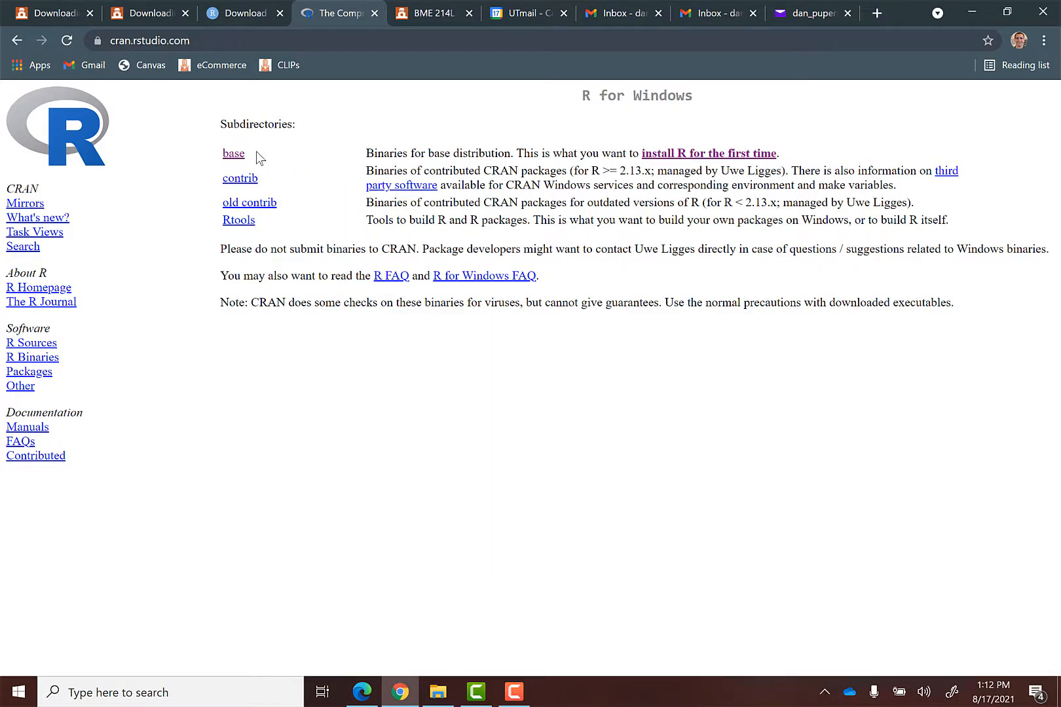
left_click(700, 155)
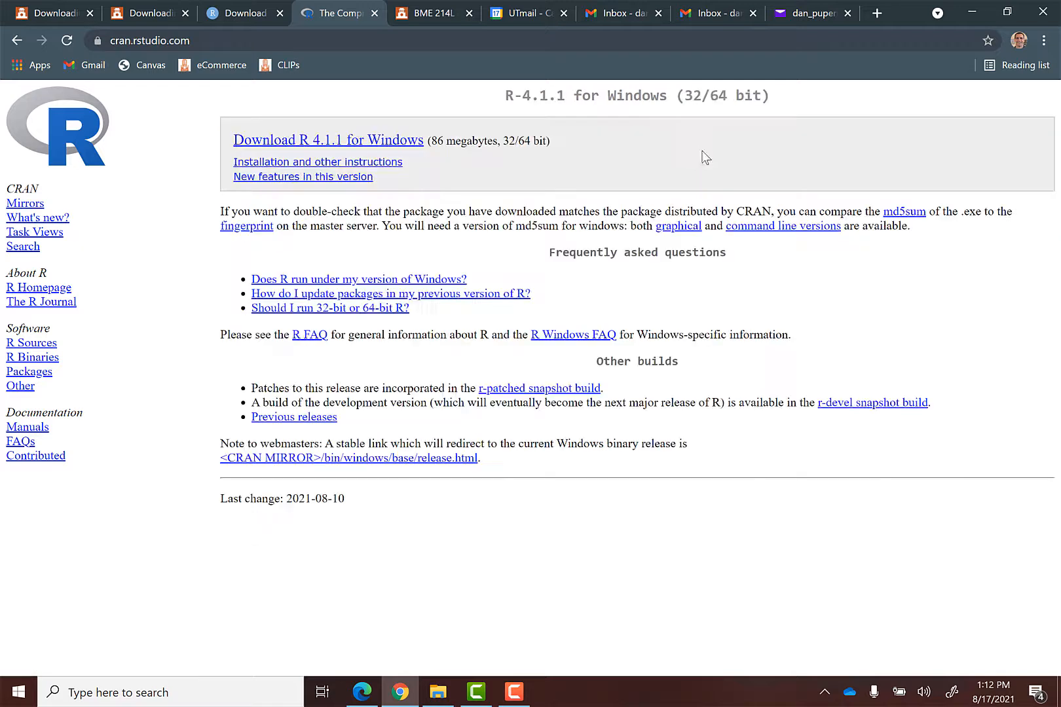
left_click(367, 140)
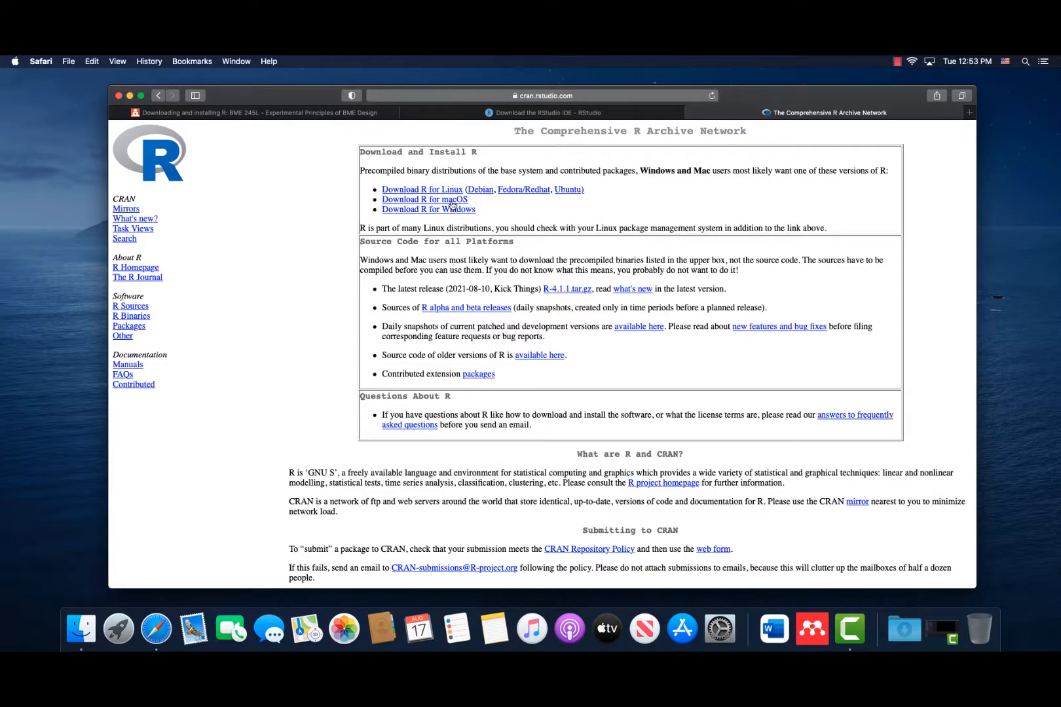
Open the R for macOS page on CRAN and check this Mac's processor in its system information.
left_click(452, 203)
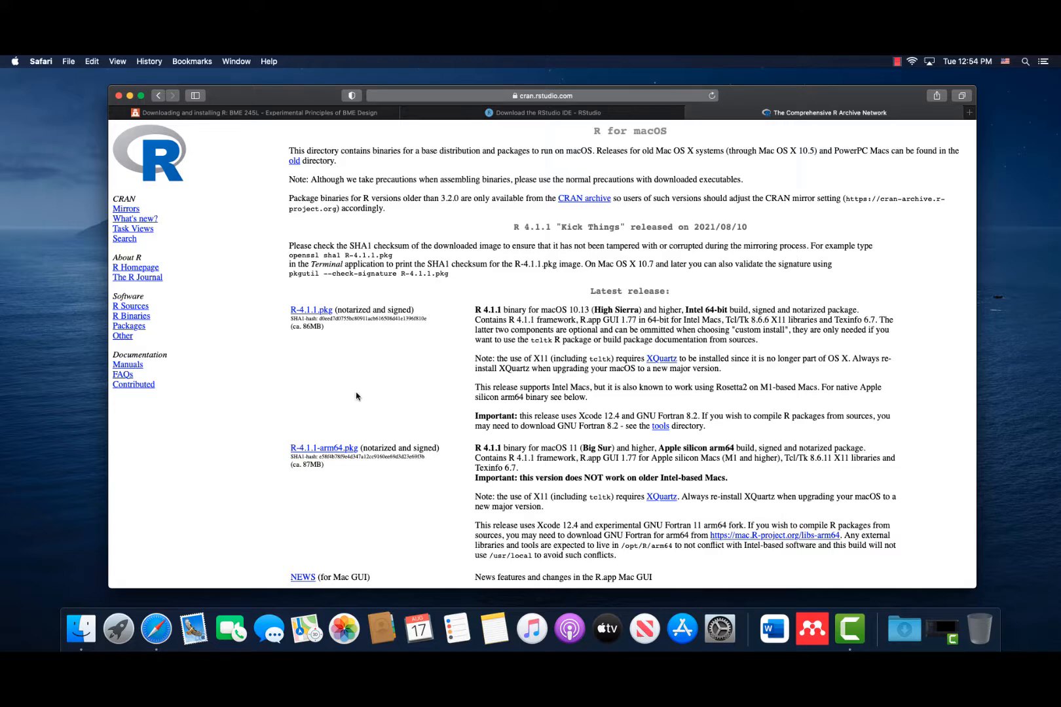
left_click(15, 61)
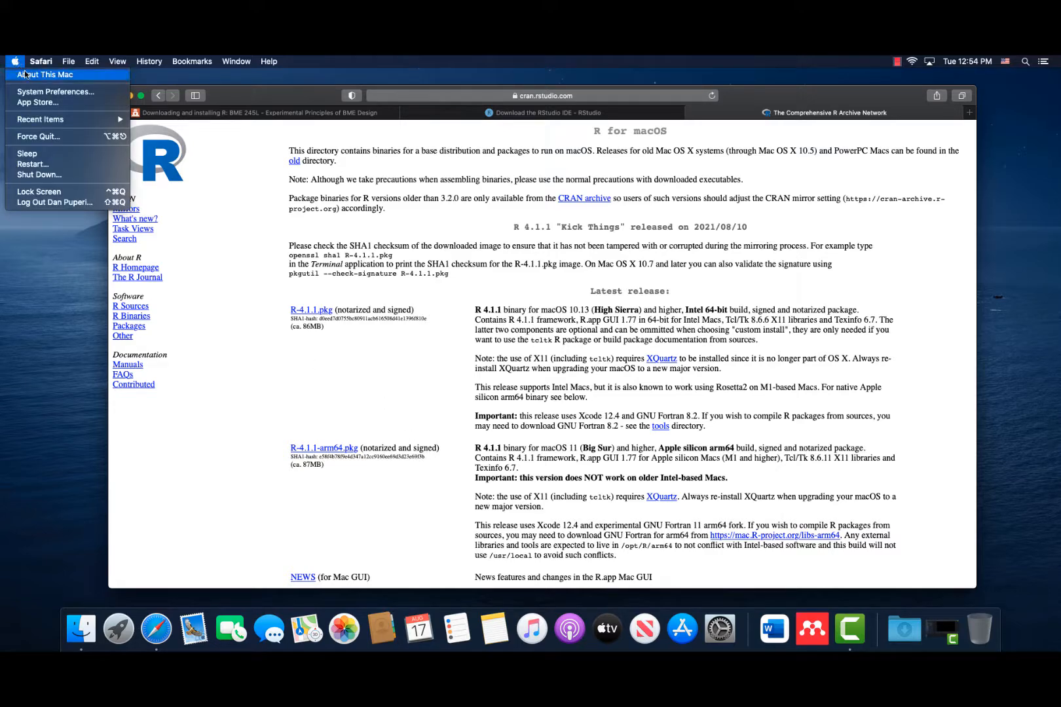
left_click(27, 75)
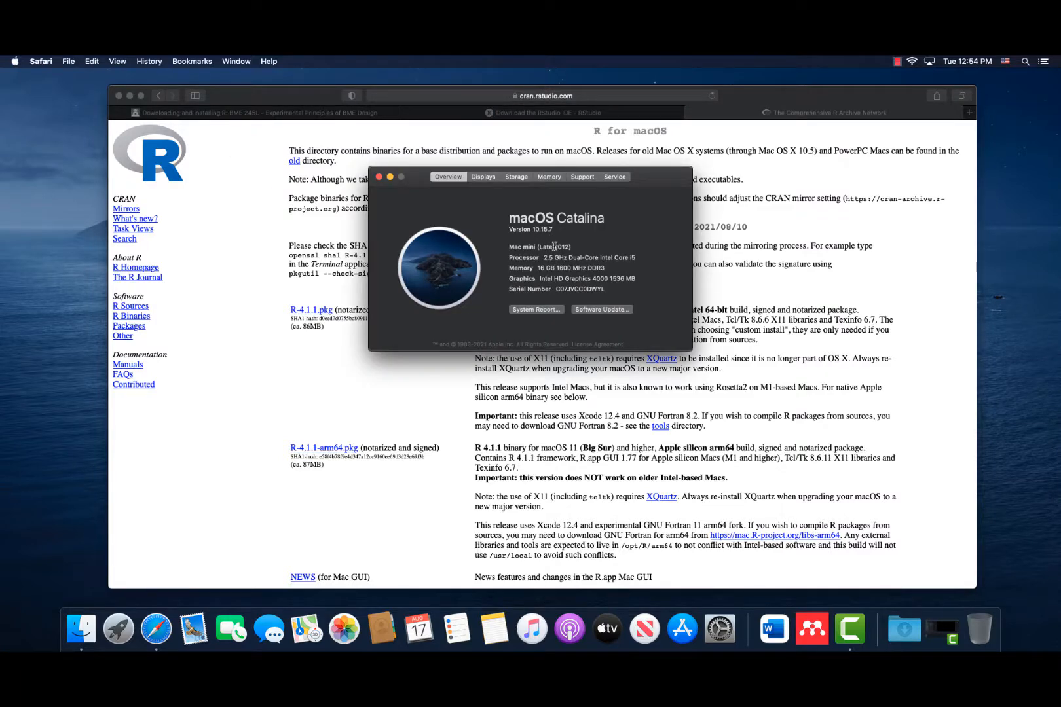
left_click_drag(584, 256, 631, 258)
left_click(635, 261)
left_click(379, 177)
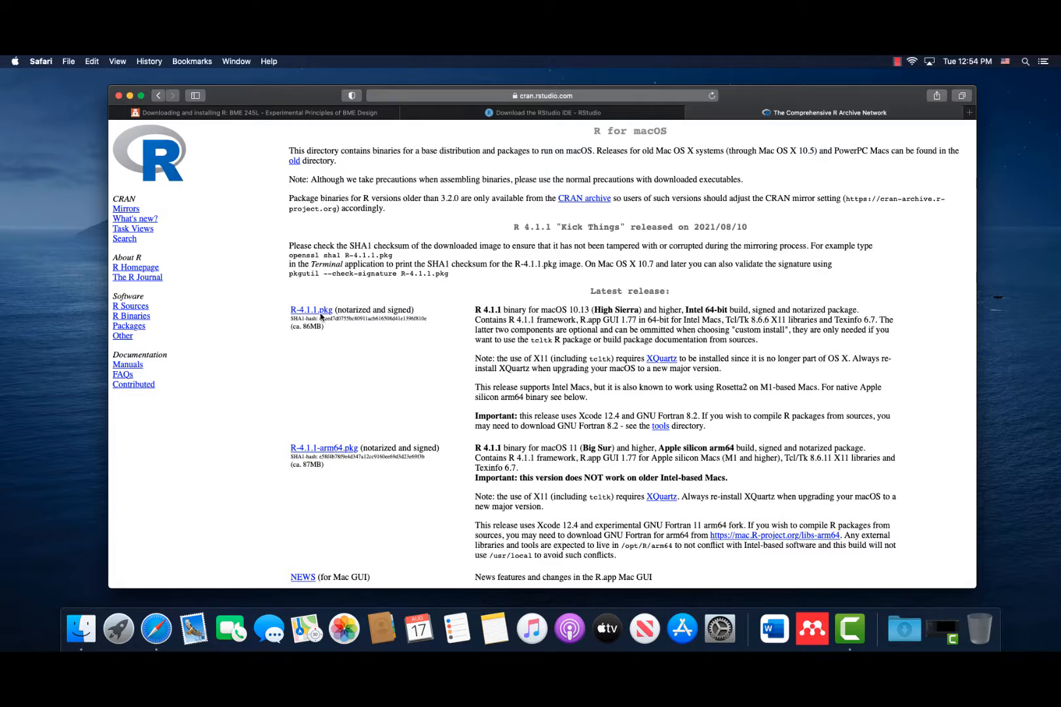
Download R-4.1.1.pkg, allowing downloads from cran.rstudio.com, and open the downloaded package in the installer.
left_click(320, 312)
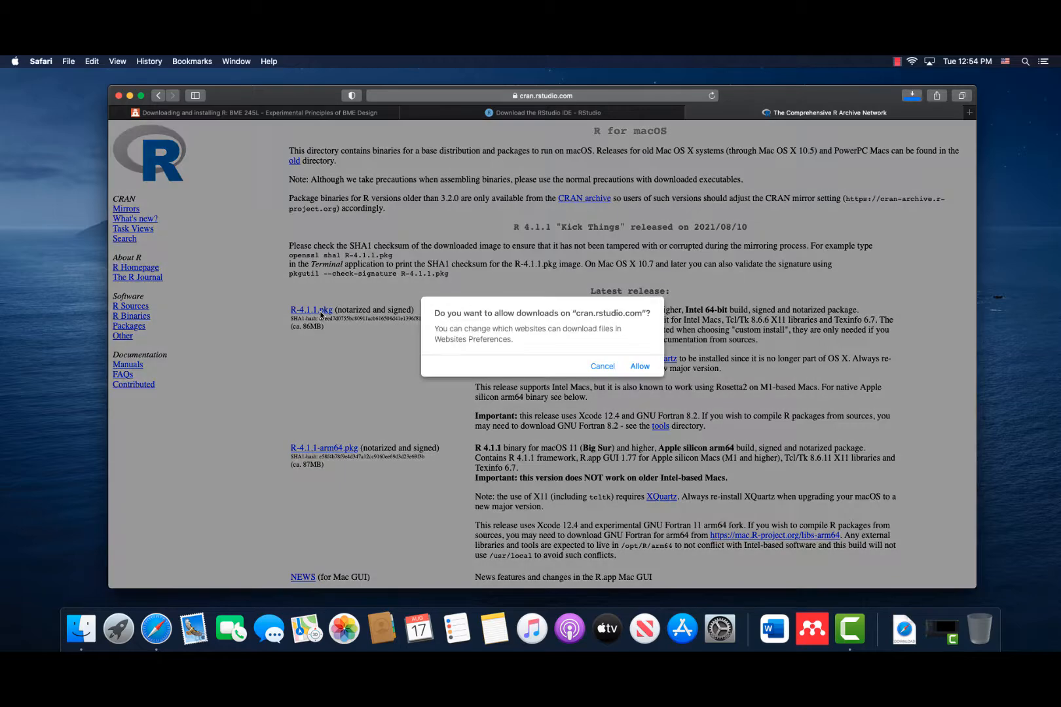
left_click(640, 365)
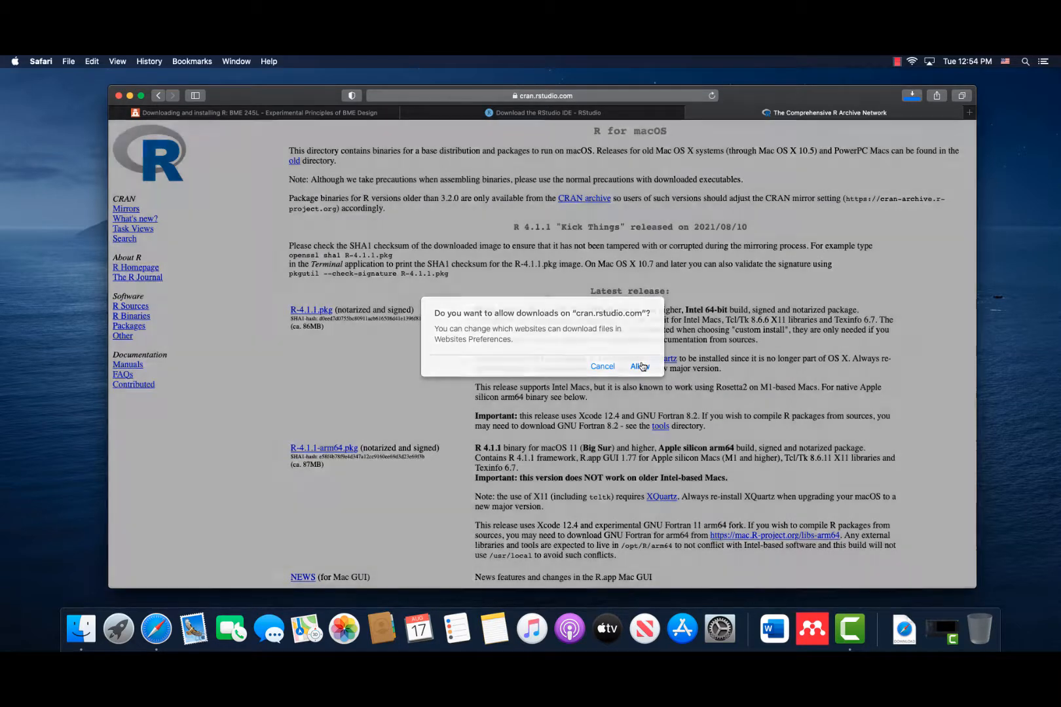
left_click(904, 629)
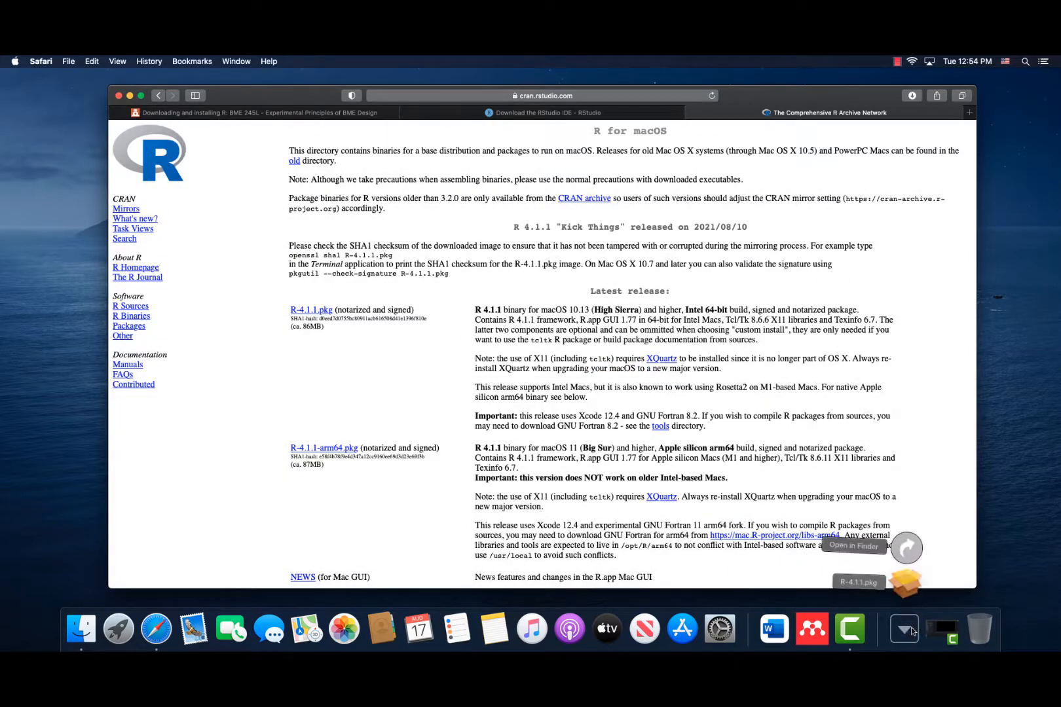
left_click(907, 592)
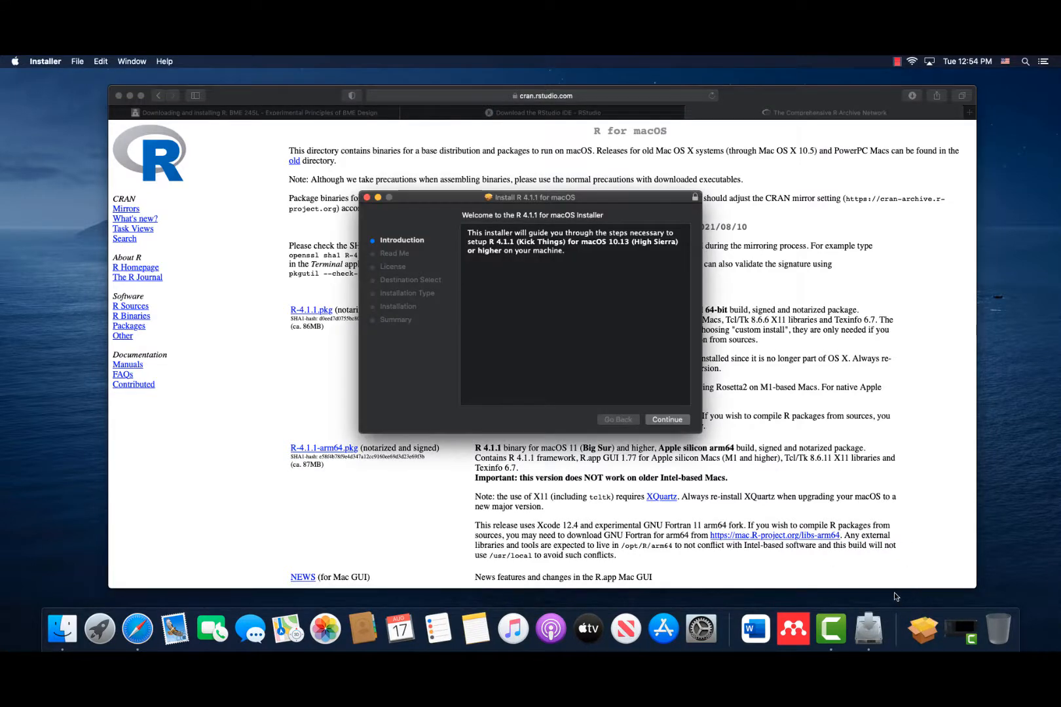
Proceed through the R 4.1.1 installer's introduction and read-me, and agree to the software license.
left_click(663, 421)
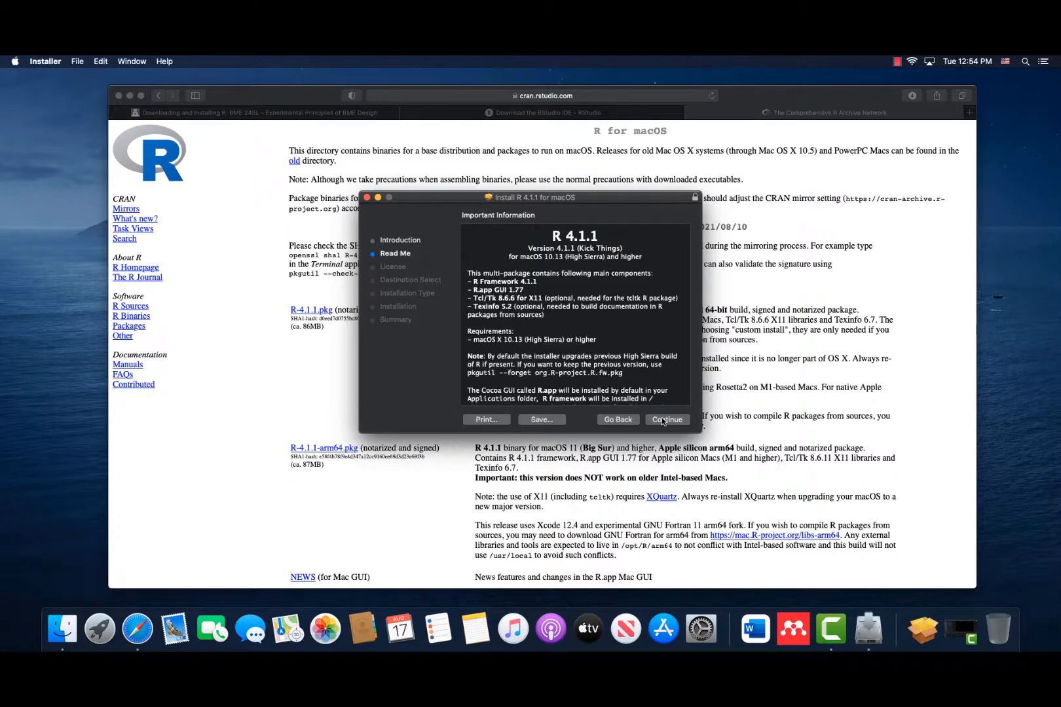
left_click(663, 421)
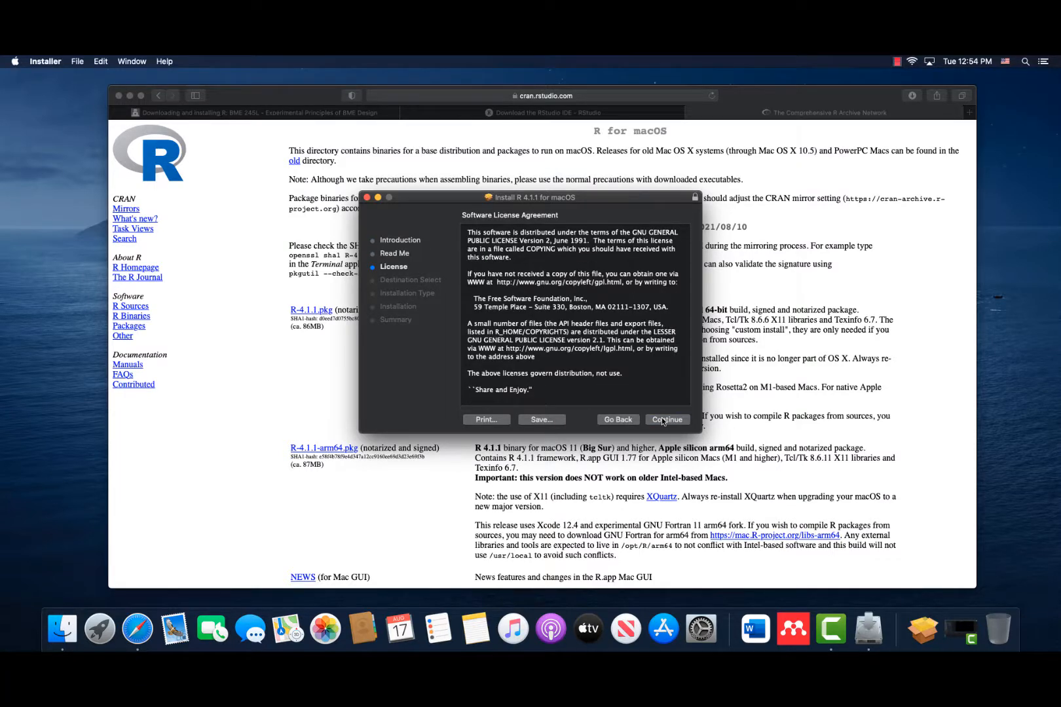
left_click(663, 420)
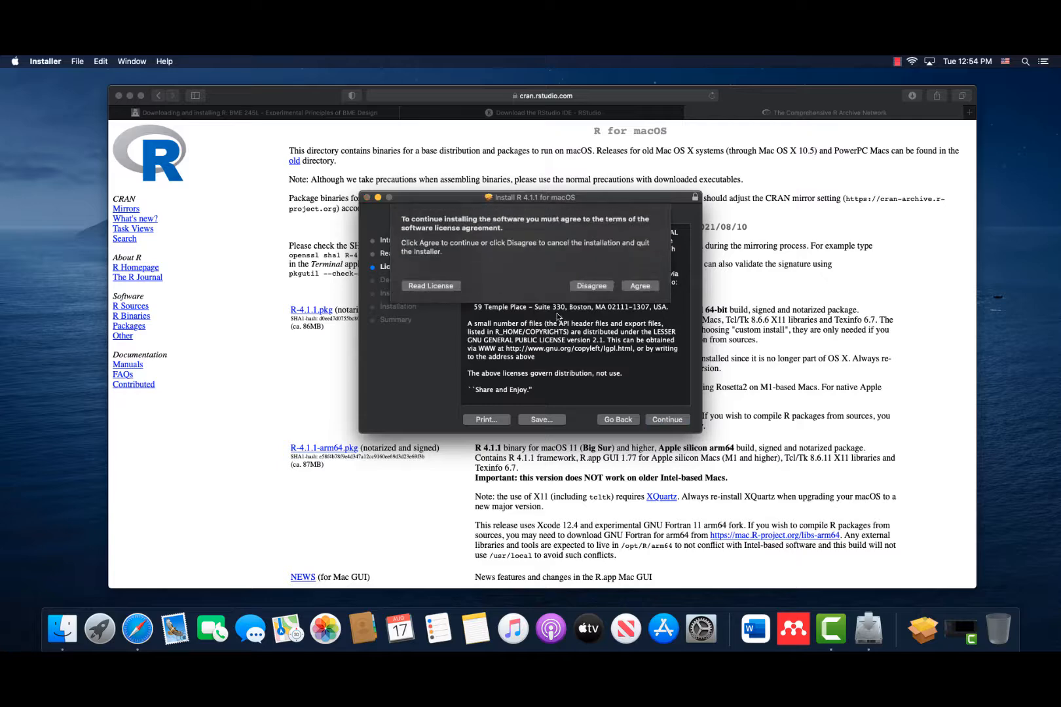
left_click(635, 287)
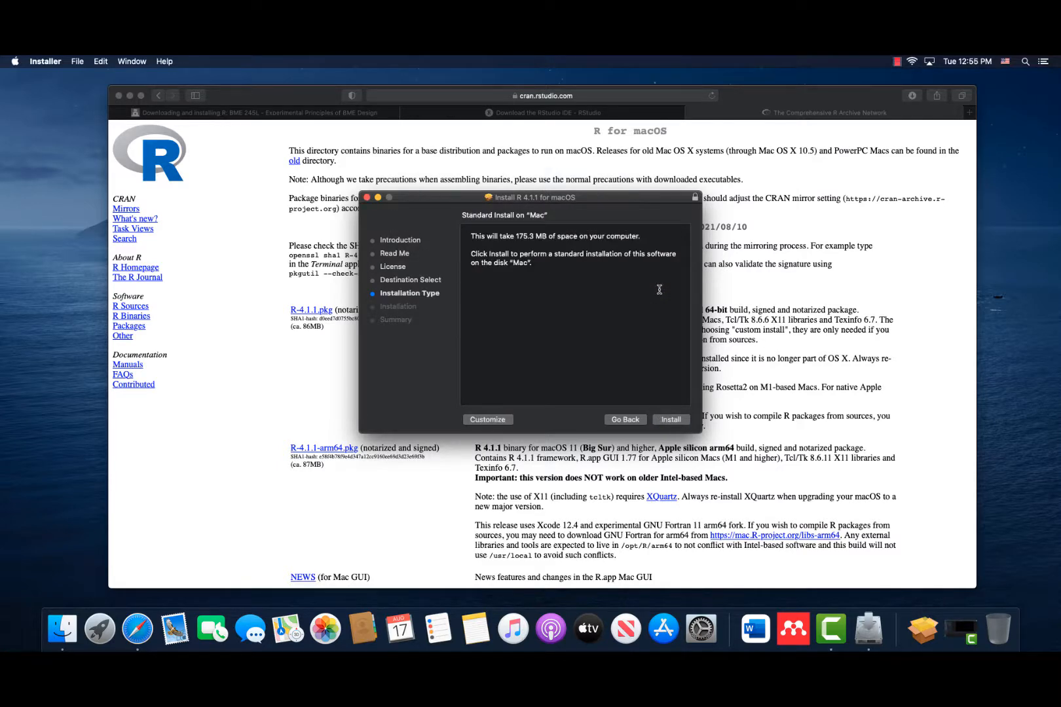
Start the standard installation of R 4.1.1 on the Mac and authorize it with the account password.
left_click(671, 419)
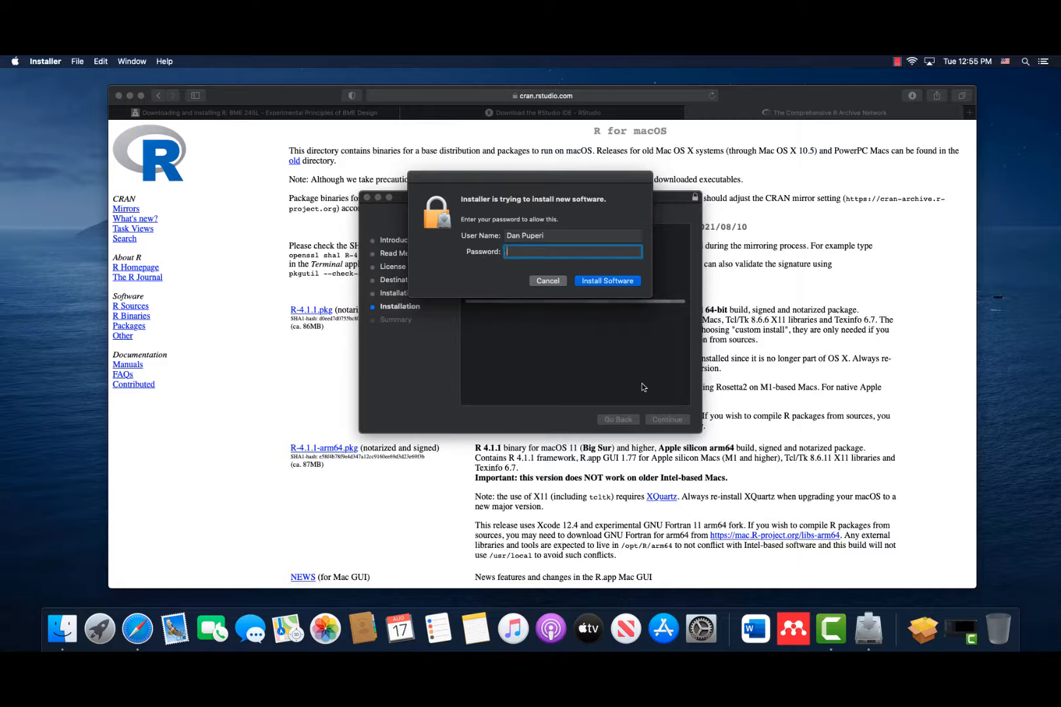
type("••••••••")
left_click(626, 282)
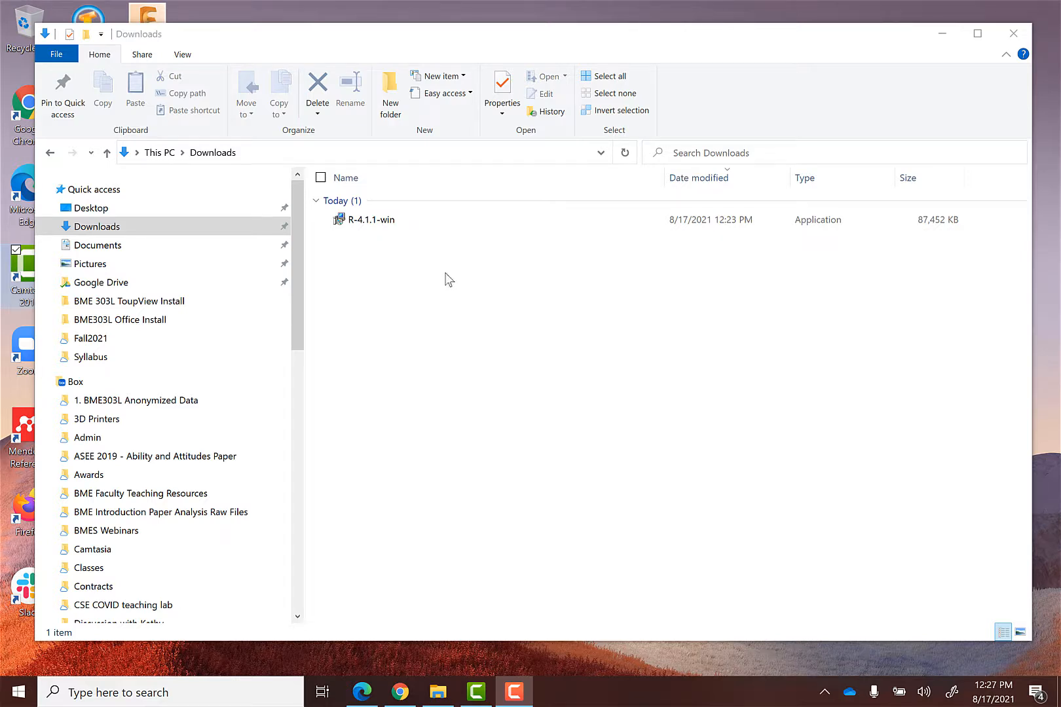
double_click(382, 222)
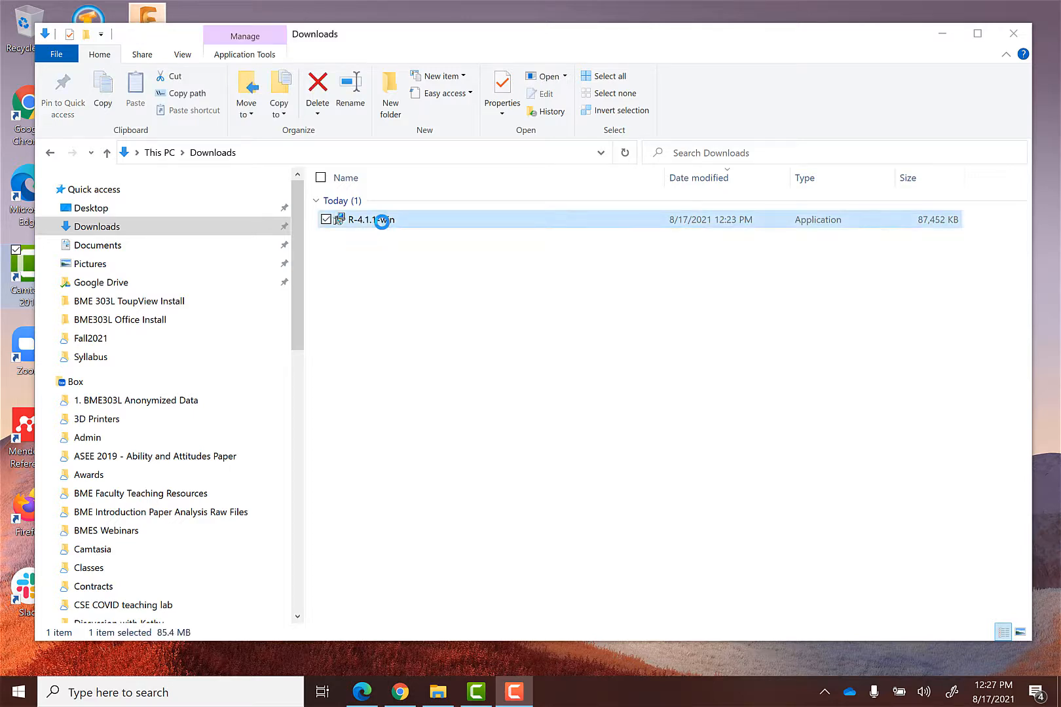
left_click(549, 385)
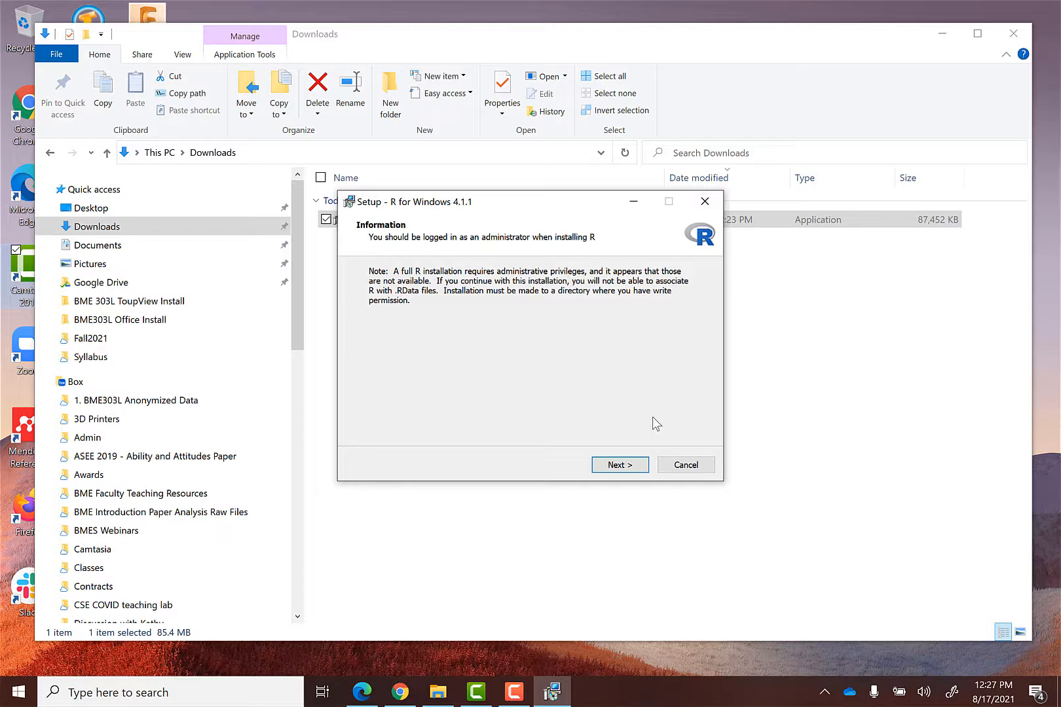
left_click(693, 465)
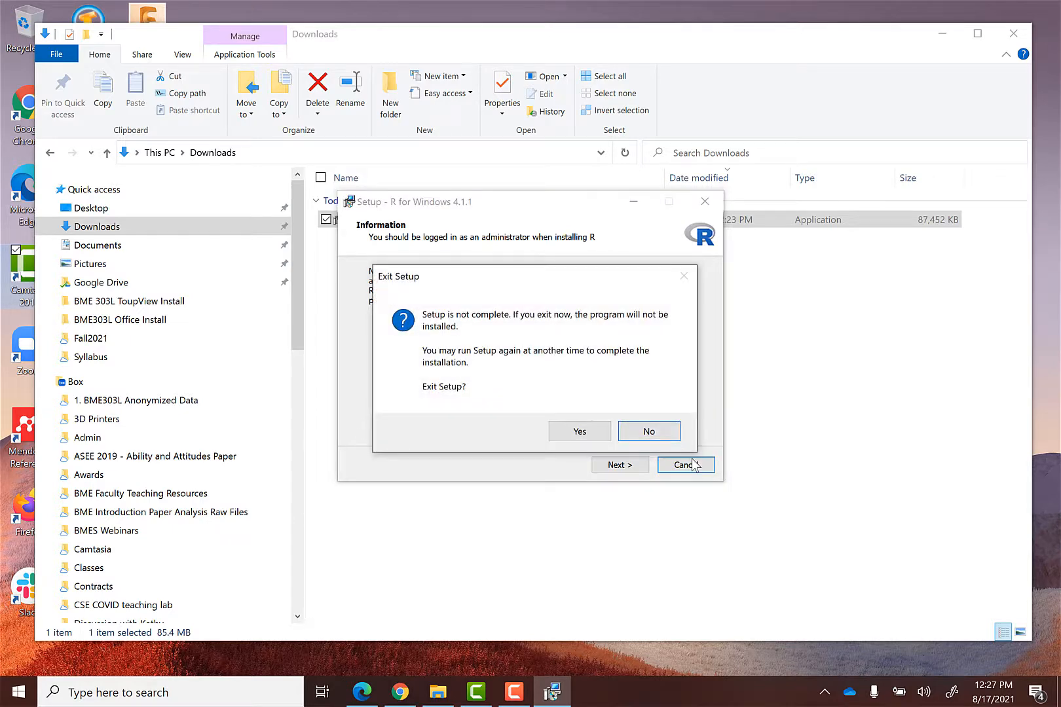
left_click(580, 433)
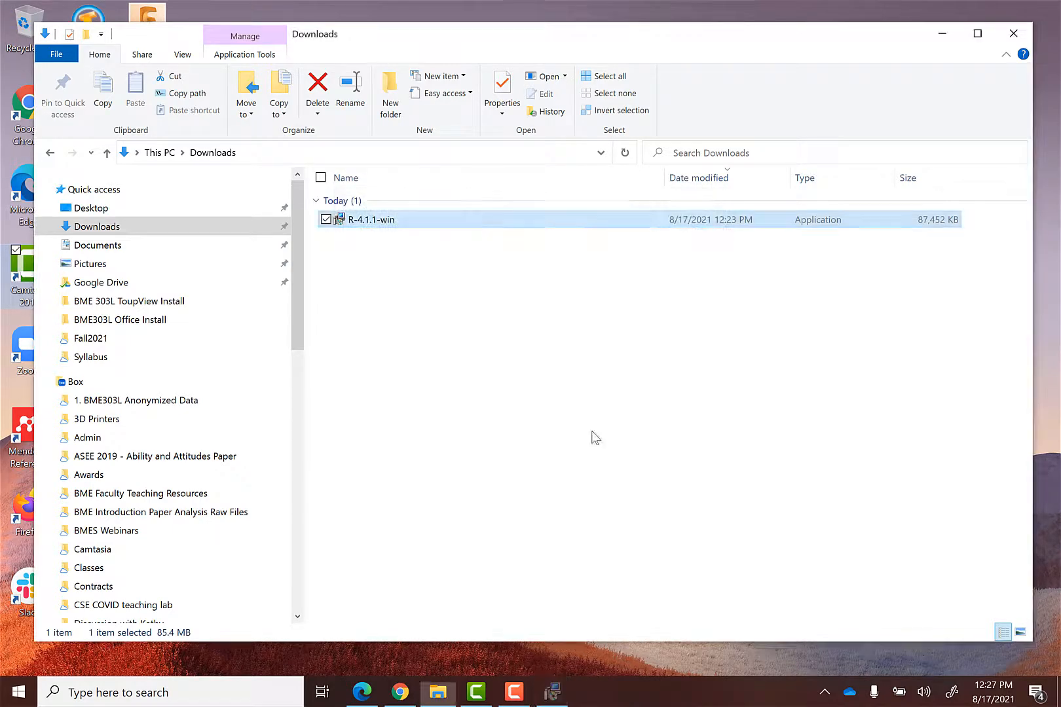
Run the downloaded R-4.1.1-win installer as administrator and allow it to make changes.
right_click(375, 222)
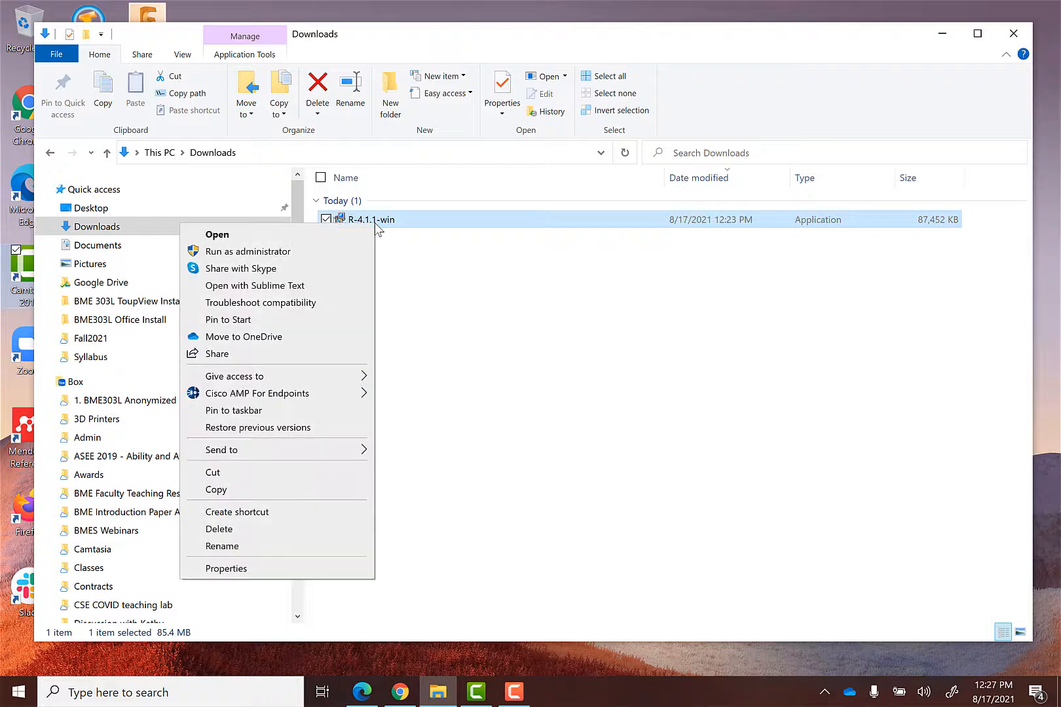
left_click(274, 252)
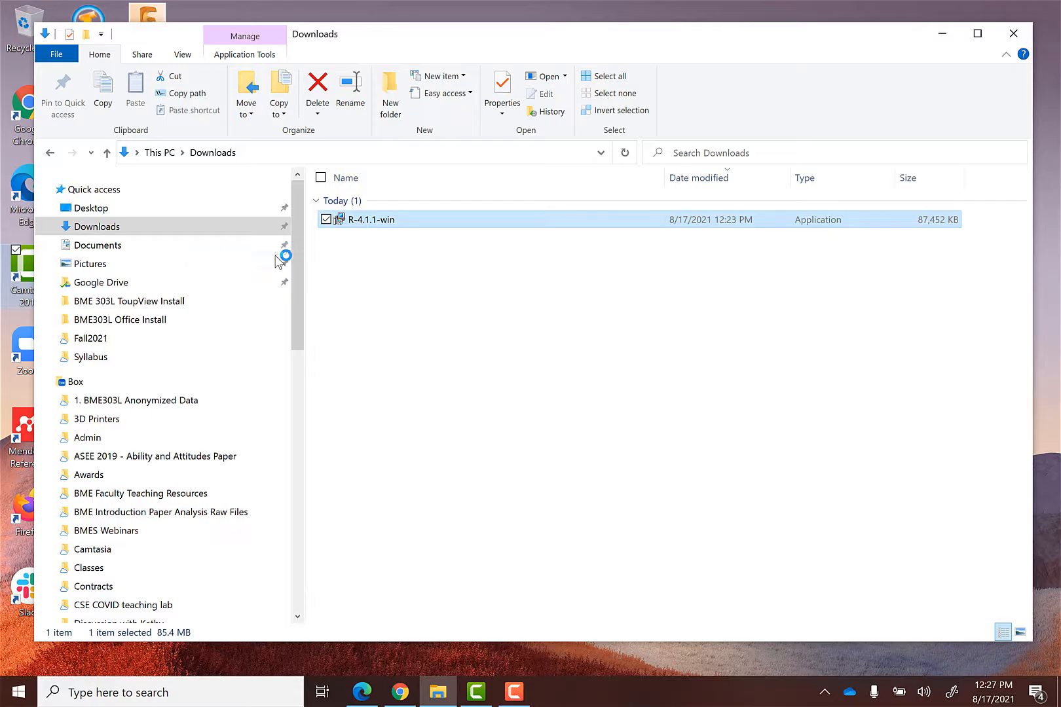
left_click(562, 389)
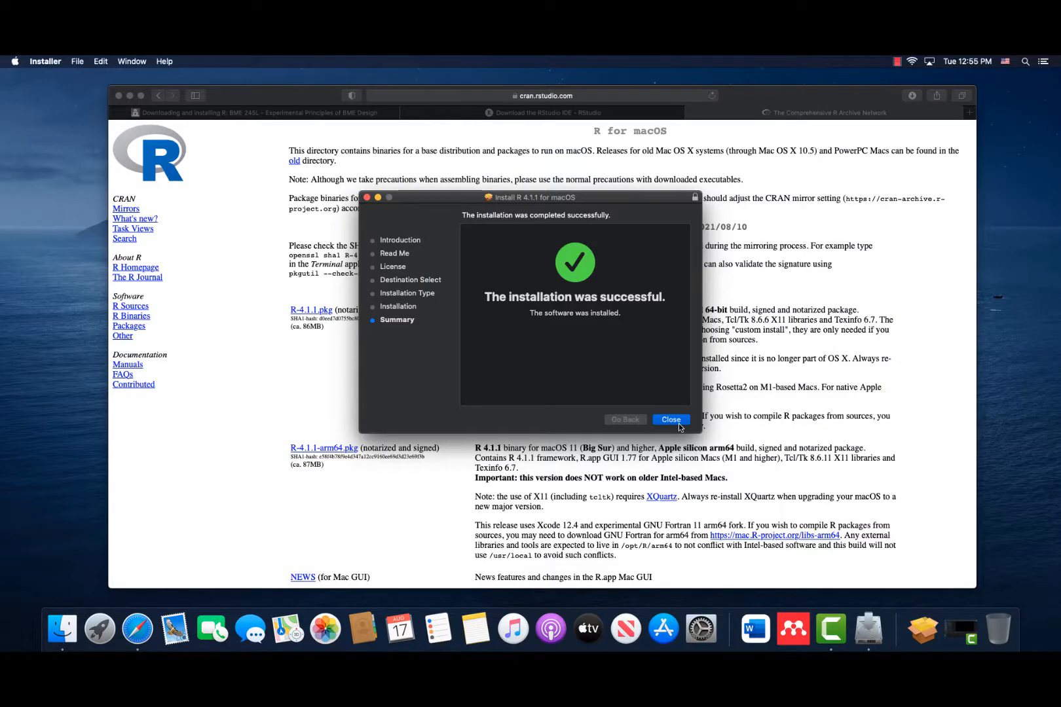
Close the finished R 4.1.1 installer on the Mac and move its package to the Trash.
left_click(679, 424)
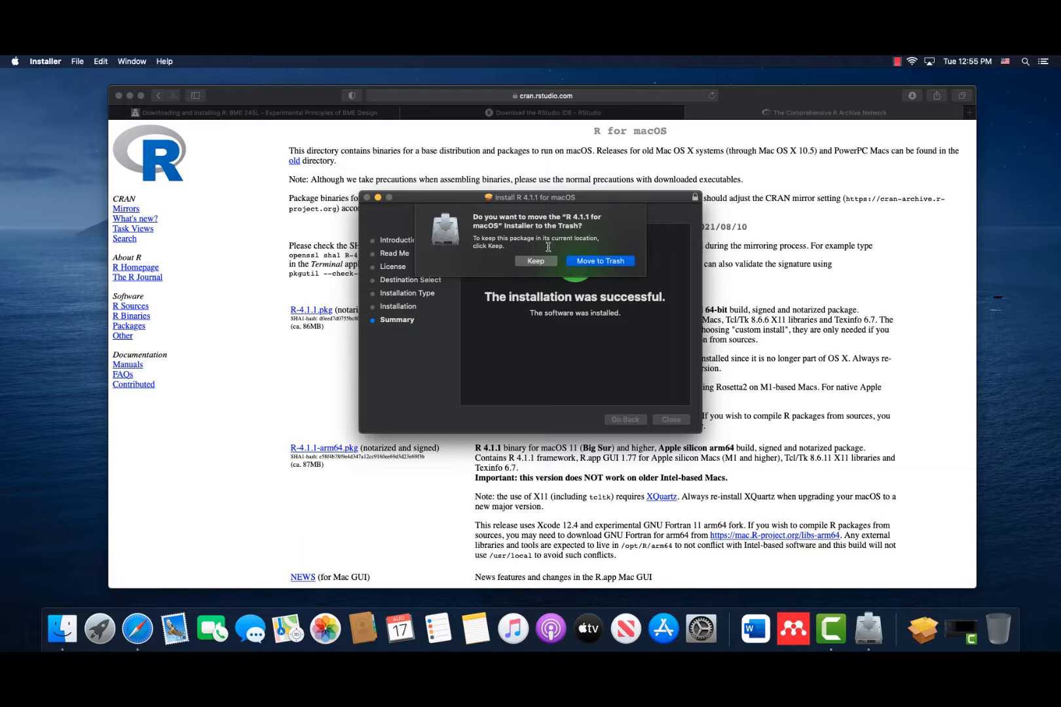
left_click(593, 259)
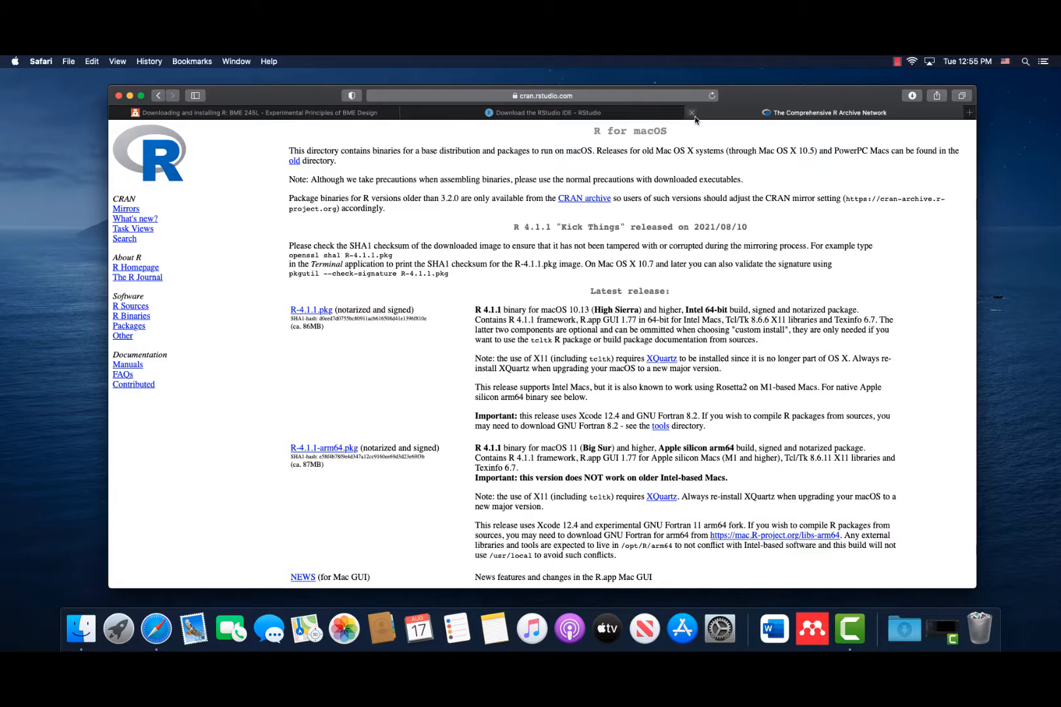
left_click(692, 112)
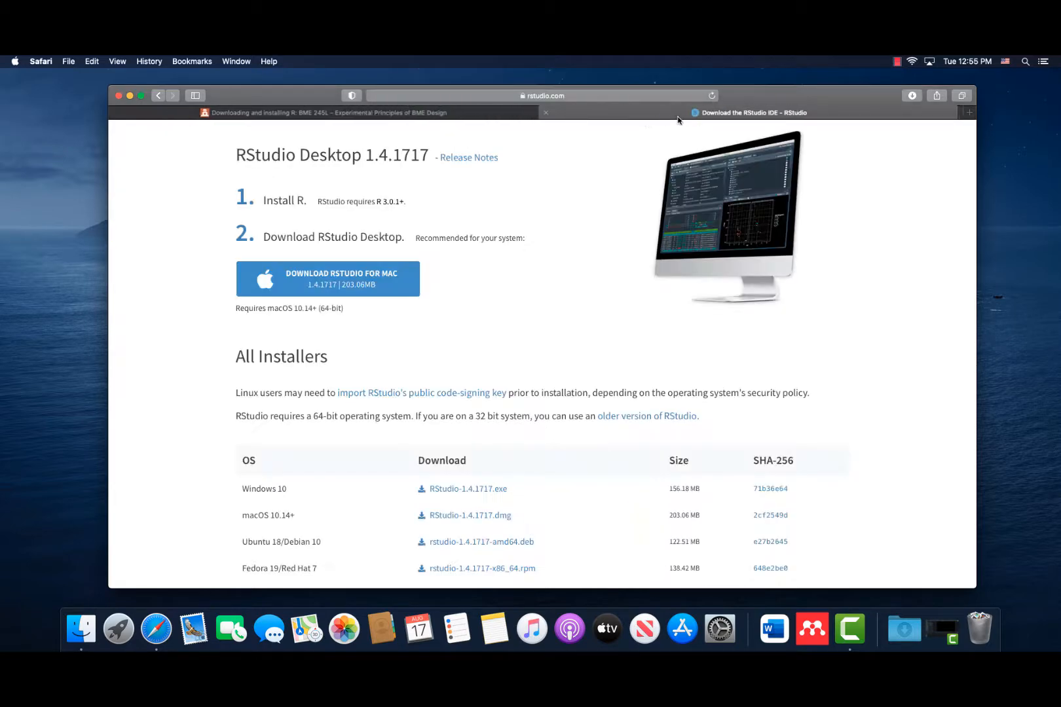
left_click(365, 281)
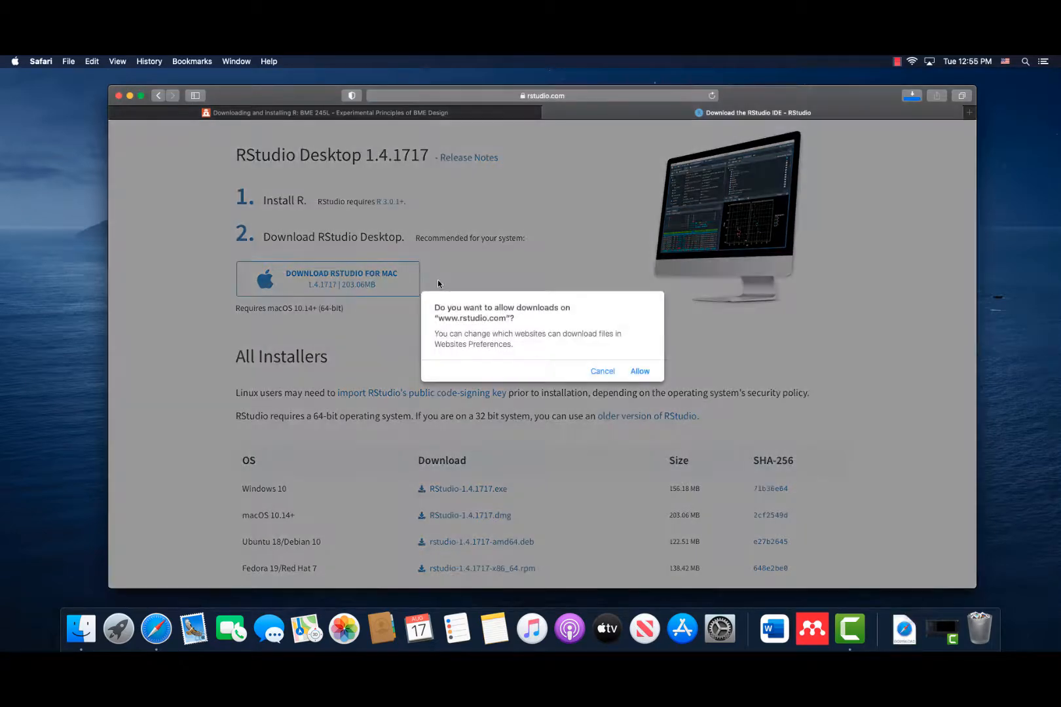
left_click(641, 370)
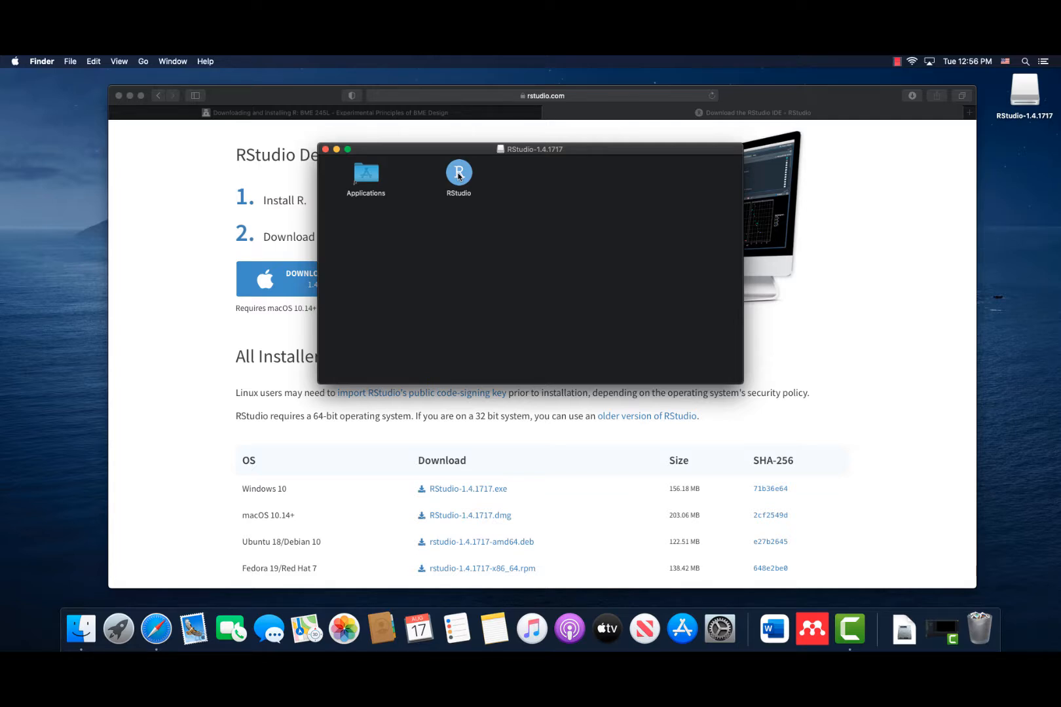
left_click_drag(459, 175, 368, 174)
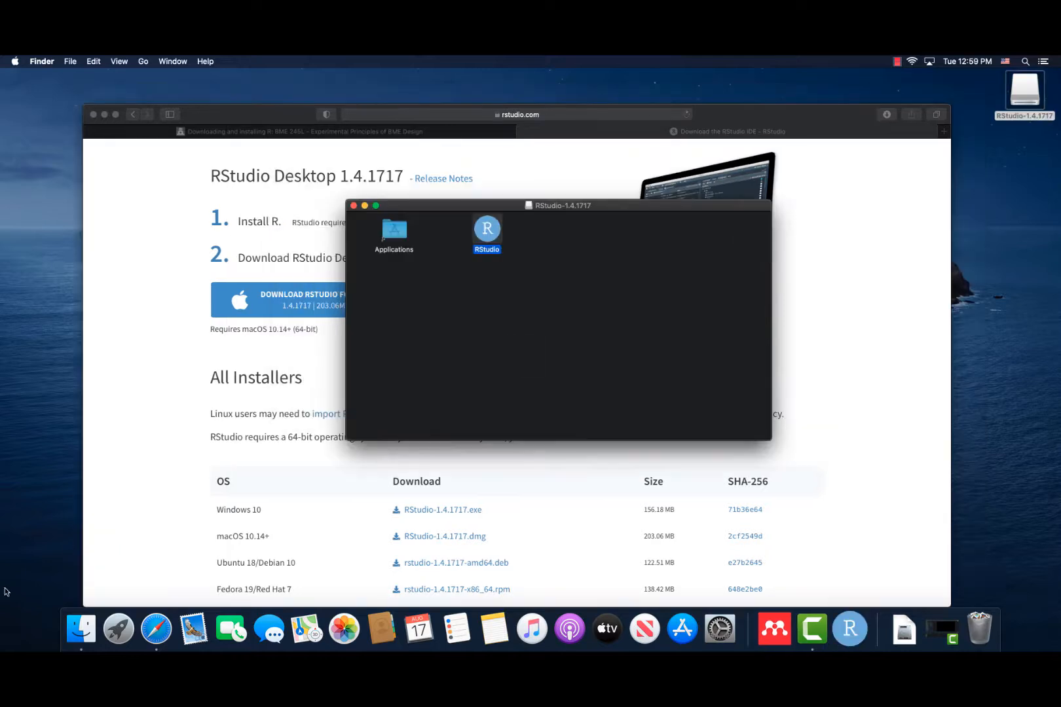
Launch RStudio from the Mac's Applications folder and approve opening the downloaded app.
left_click(77, 626)
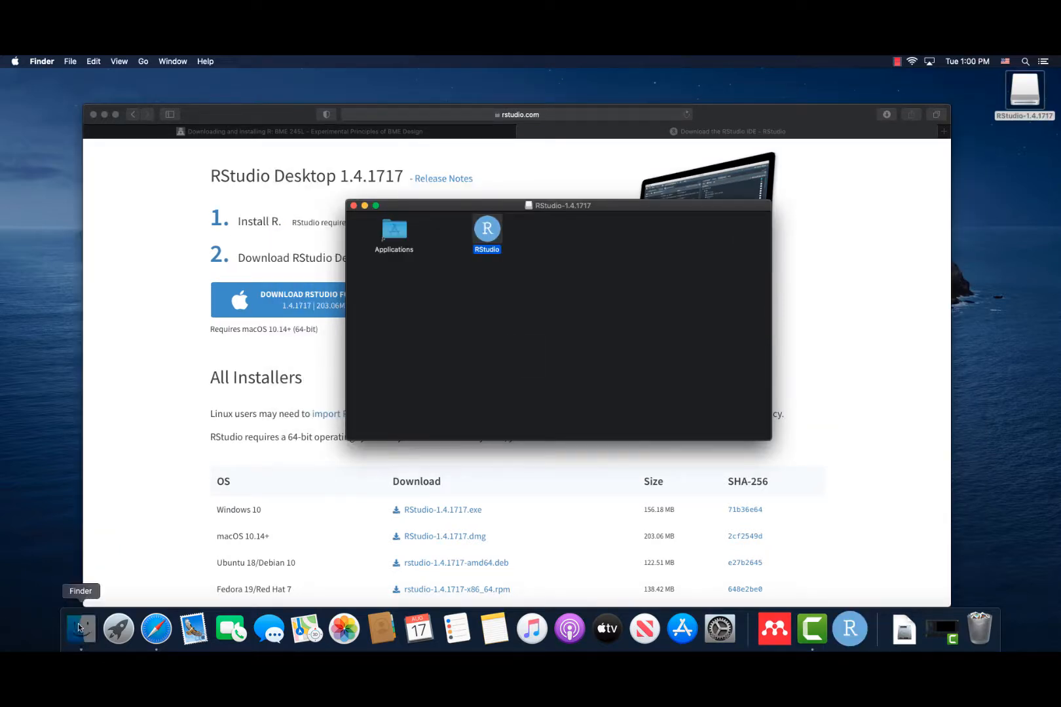
right_click(78, 624)
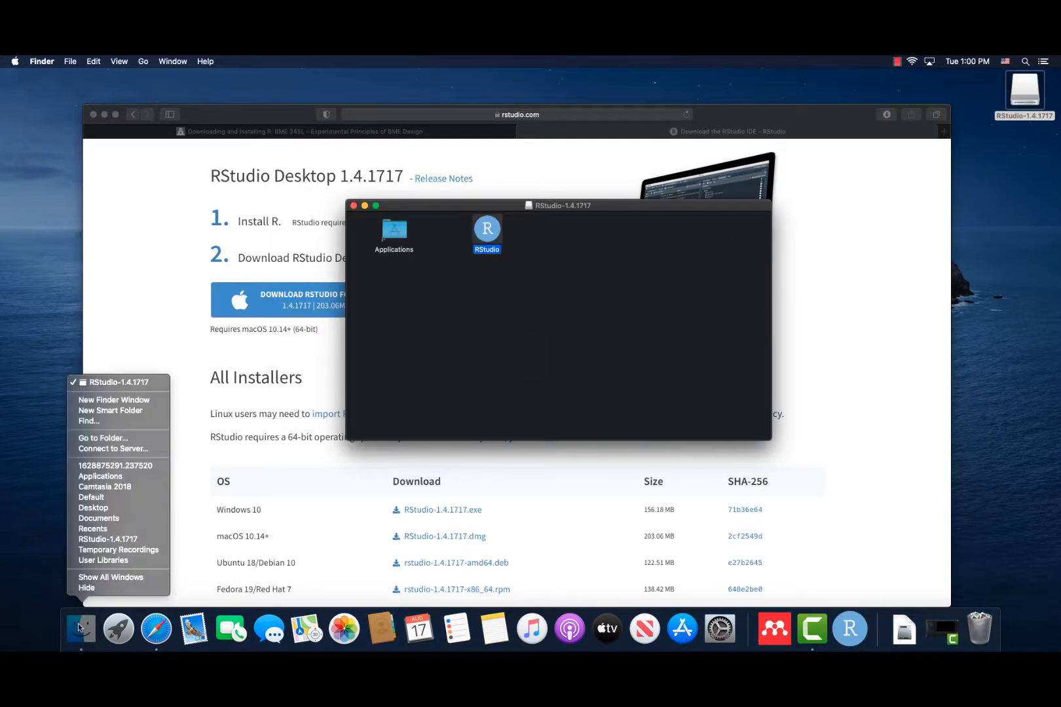
left_click(106, 476)
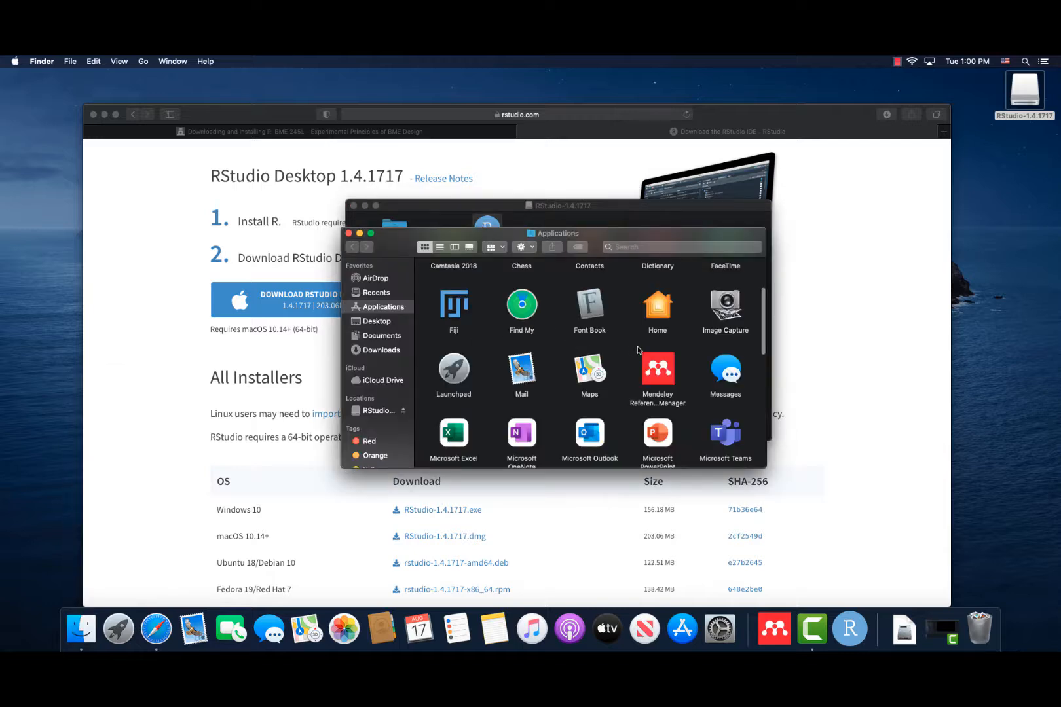
scroll(684, 361, "down", 2)
scroll(684, 361, "down", 8)
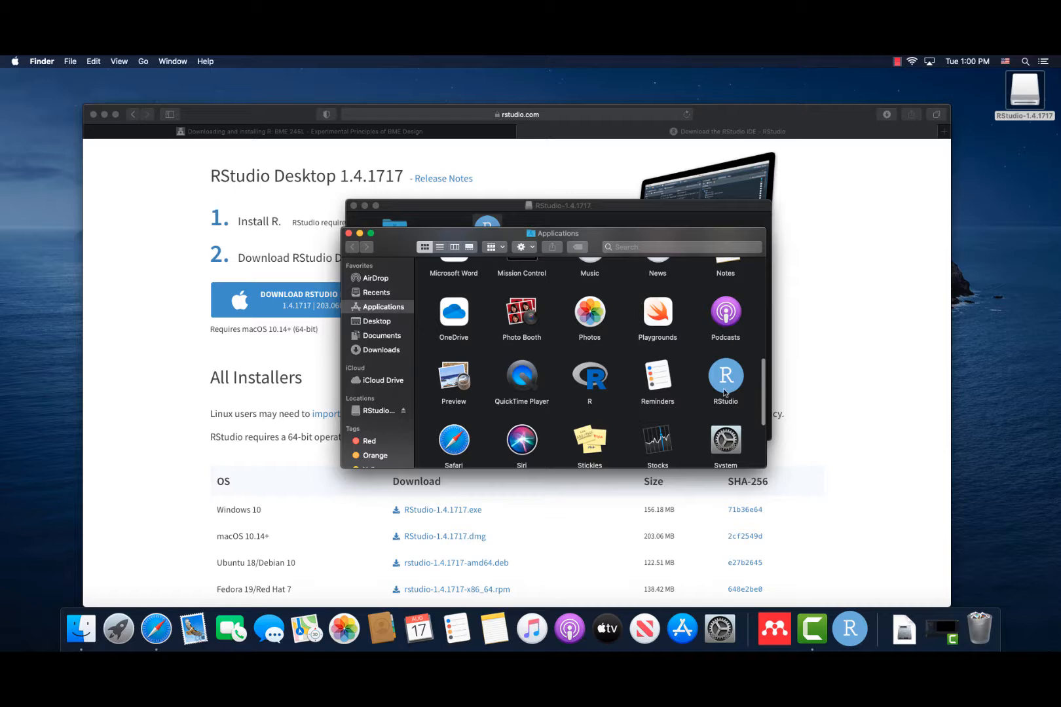
double_click(724, 392)
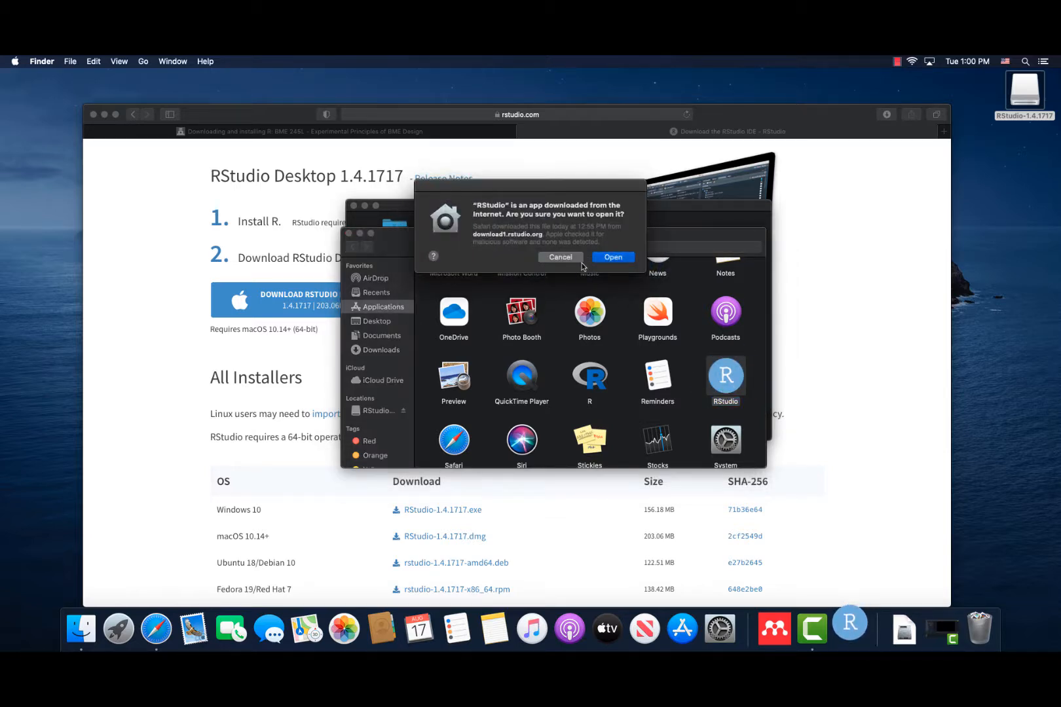
left_click(614, 258)
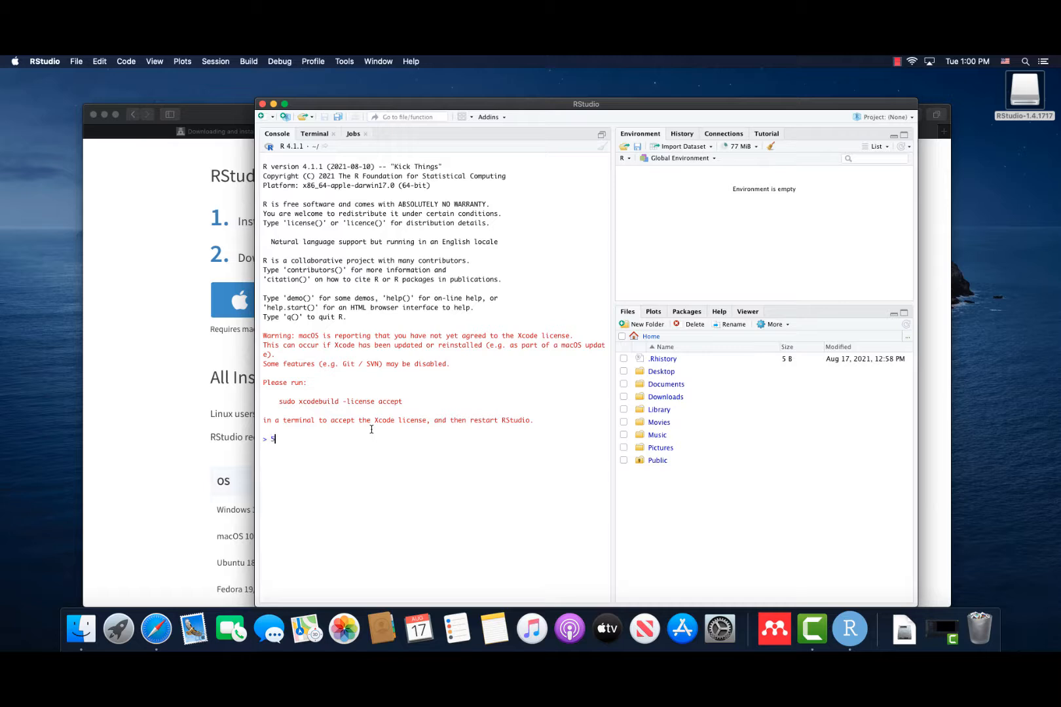
Calculate 5+2 in the R console and highlight the suggested "sudo xcodebuild -license accept" command in the warning.
type("2")
key("Return")
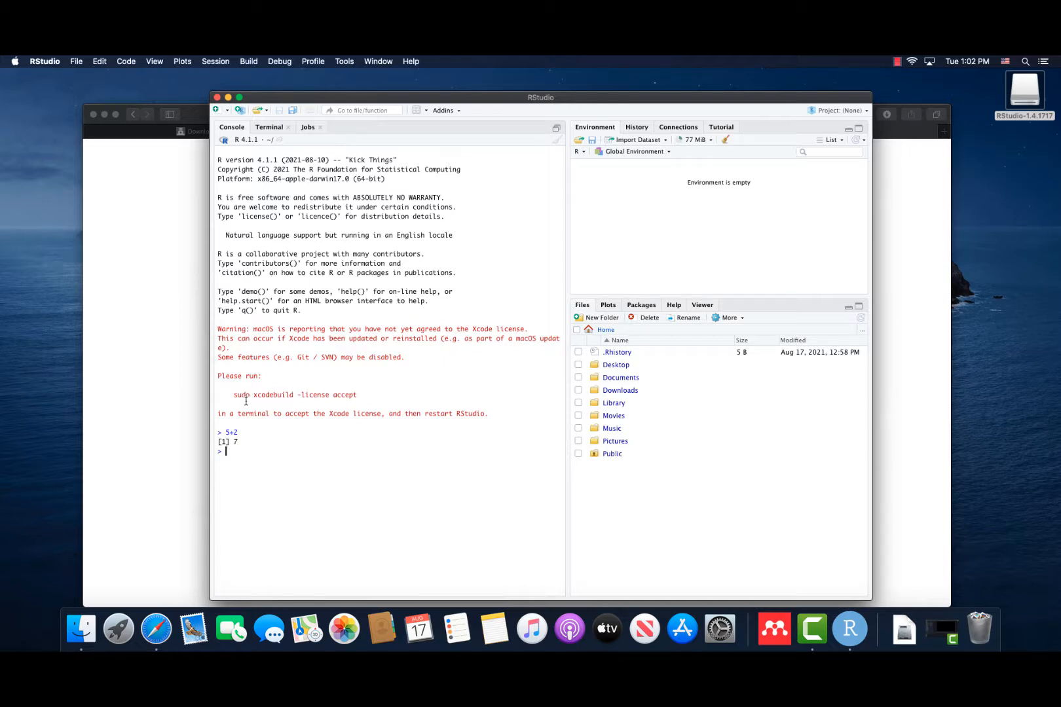
left_click_drag(235, 396, 355, 394)
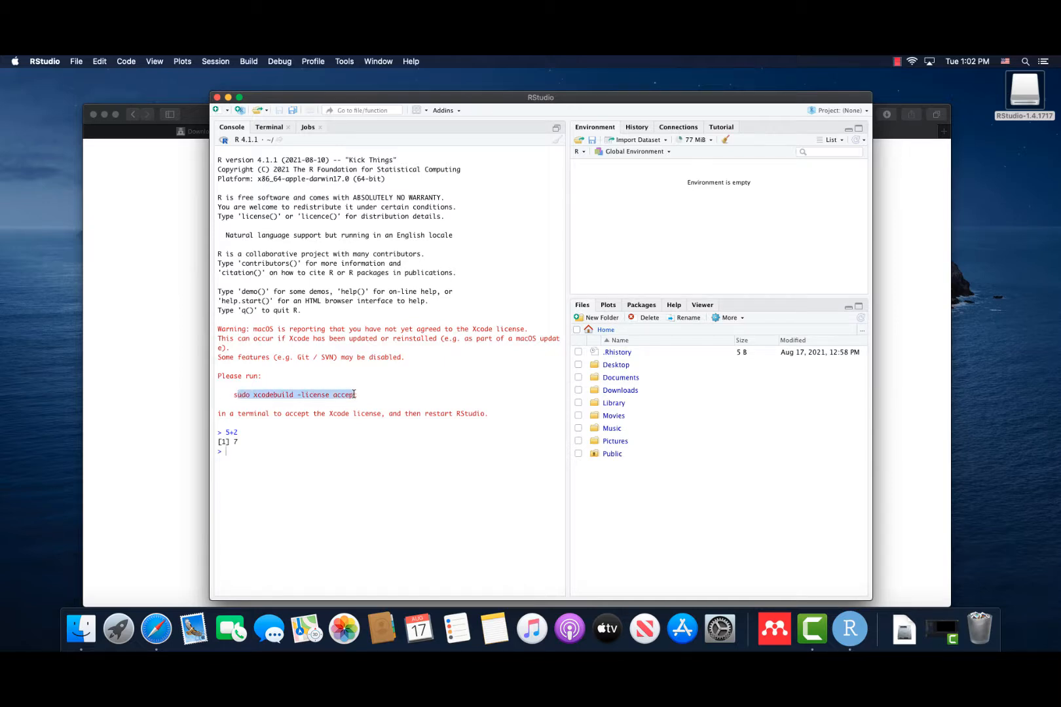
left_click(358, 395)
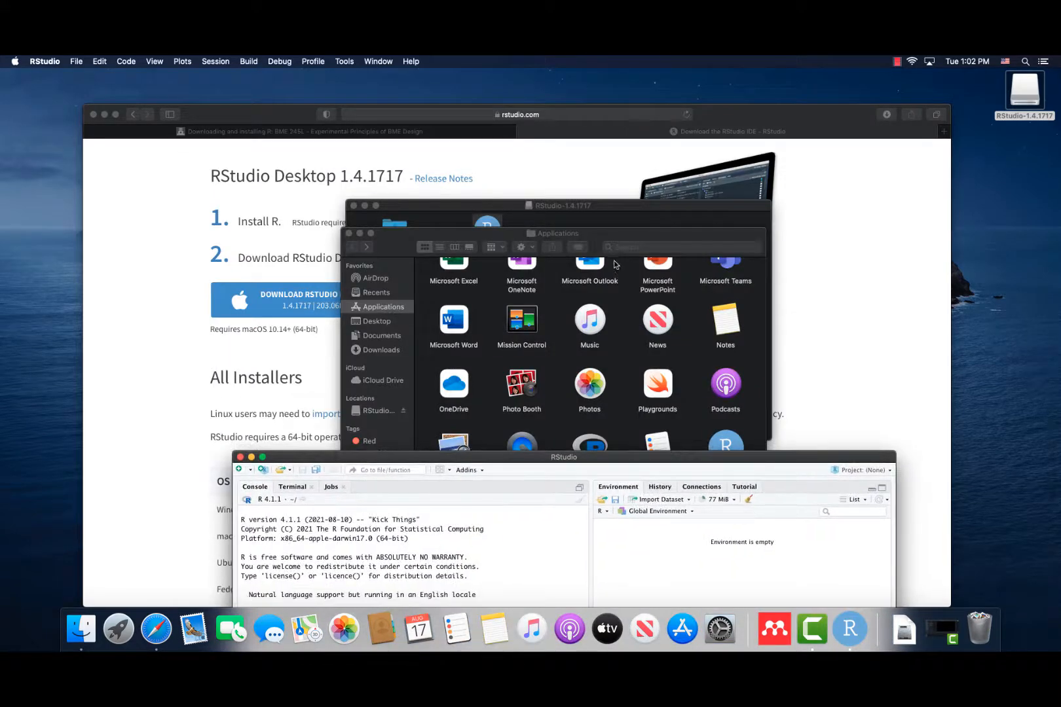
Open Terminal from the Utilities folder in Applications and place the RStudio window so its license command stays readable.
left_click(606, 244)
scroll(647, 362, "down", 4)
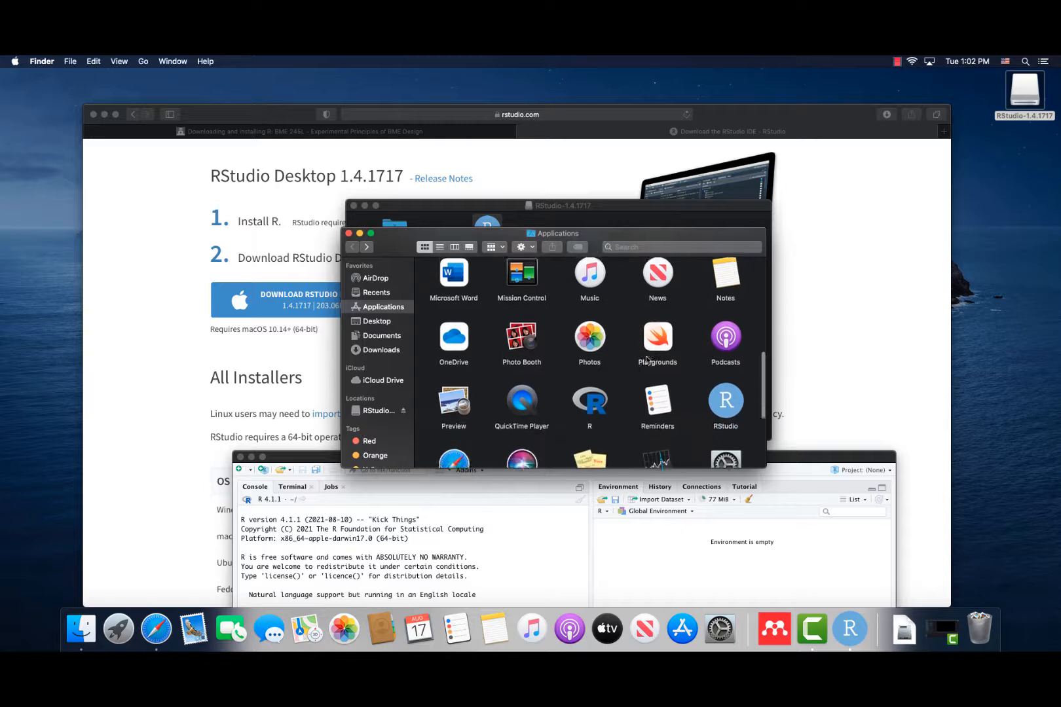
double_click(725, 434)
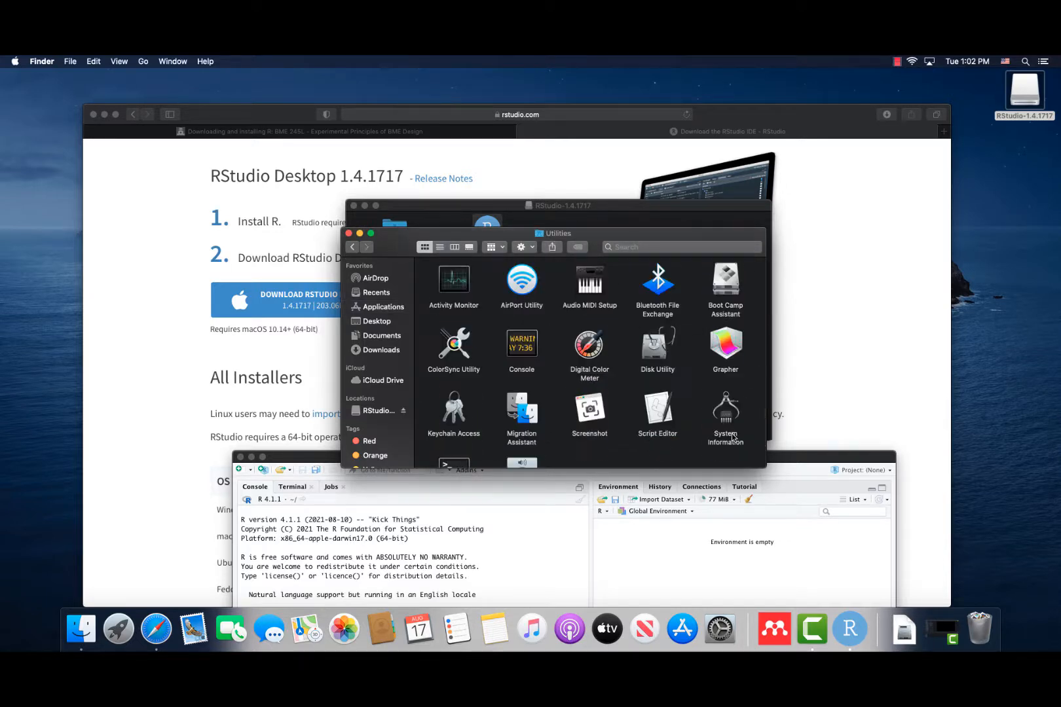
scroll(619, 362, "down", 3)
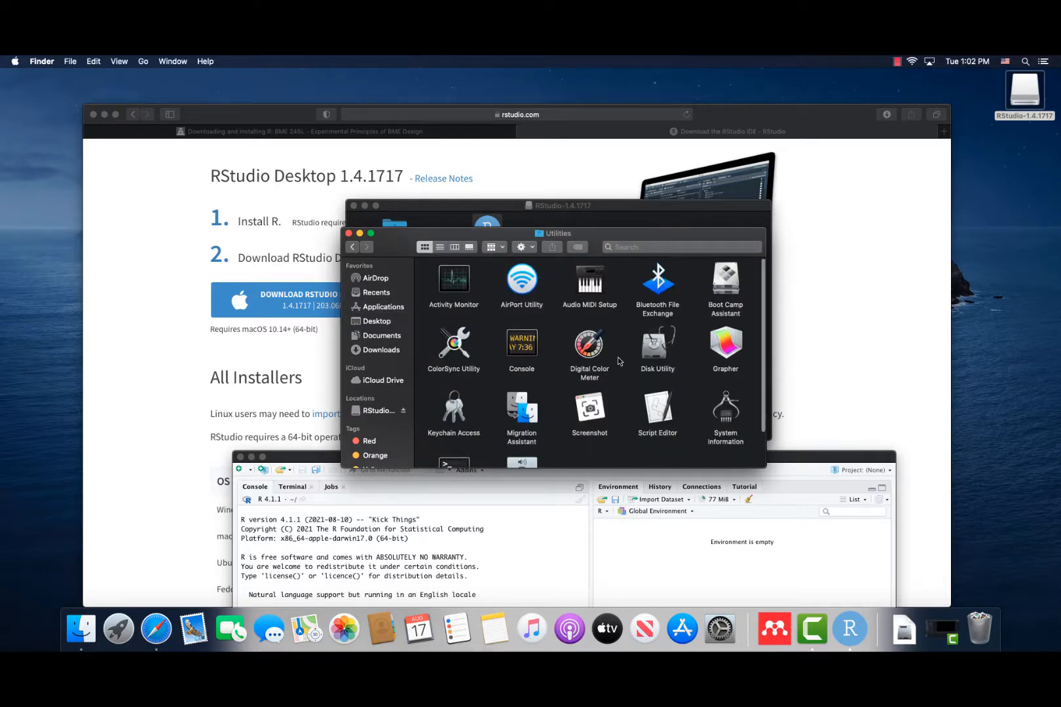
double_click(442, 429)
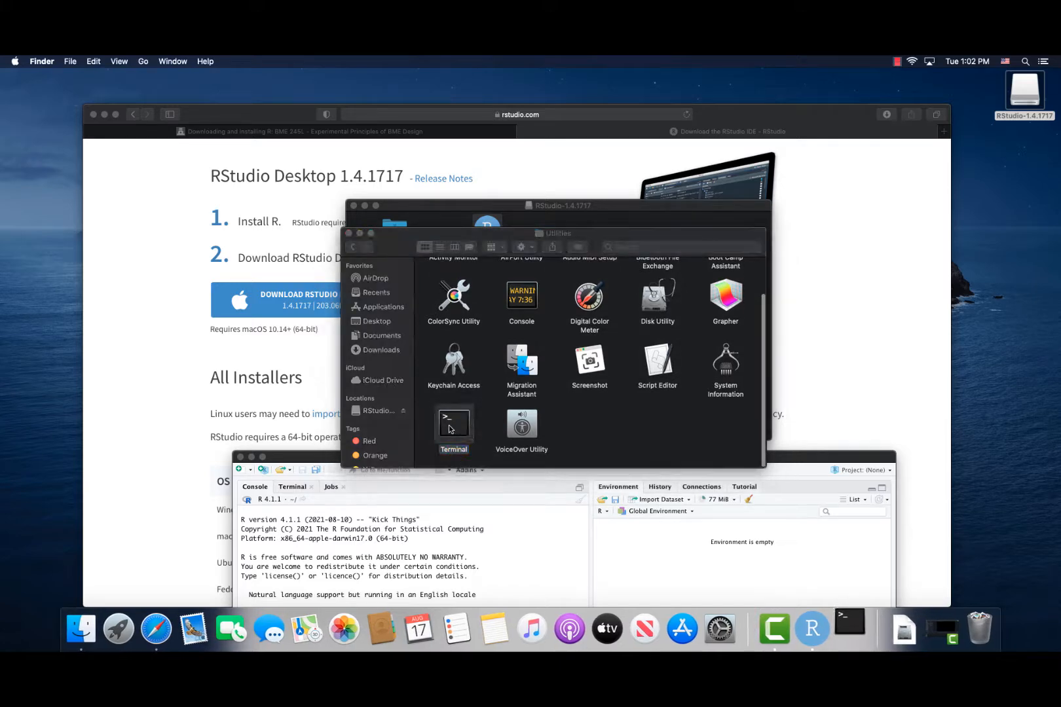
left_click_drag(794, 461, 877, 80)
left_click(208, 237)
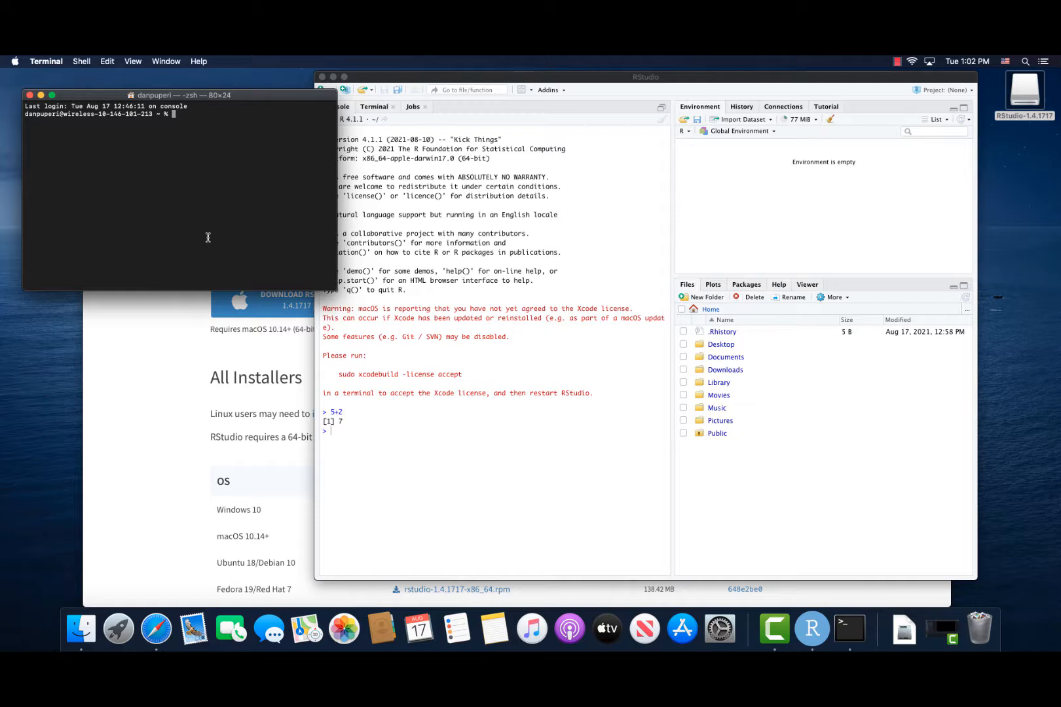
Run "sudo xcodebuild -license accept" in Terminal and authorize it with the account password.
type("sudo xcodebuildd -license acc")
key("Left")
key("Left")
key("Left")
key("Left")
key("Left")
key("Left")
key("Left")
key("Left")
key("Left")
key("Left")
key("Left")
key("Left")
key("Left")
key("Left")
key("Left")
key("Left")
key("BackSpace")
key("Return")
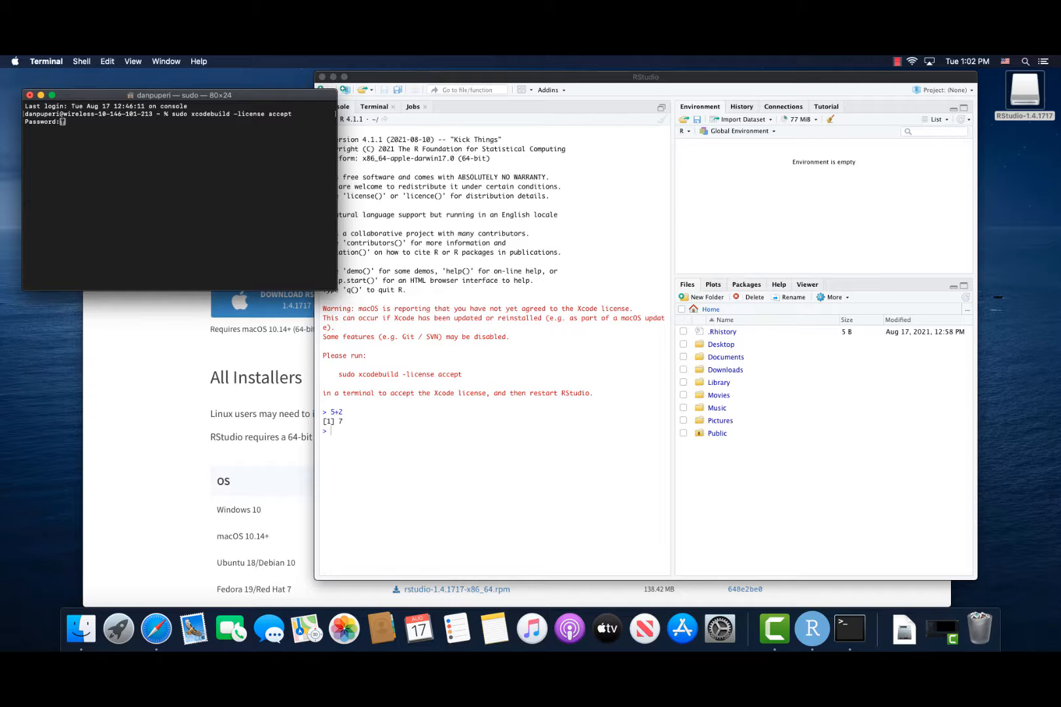
key("Return")
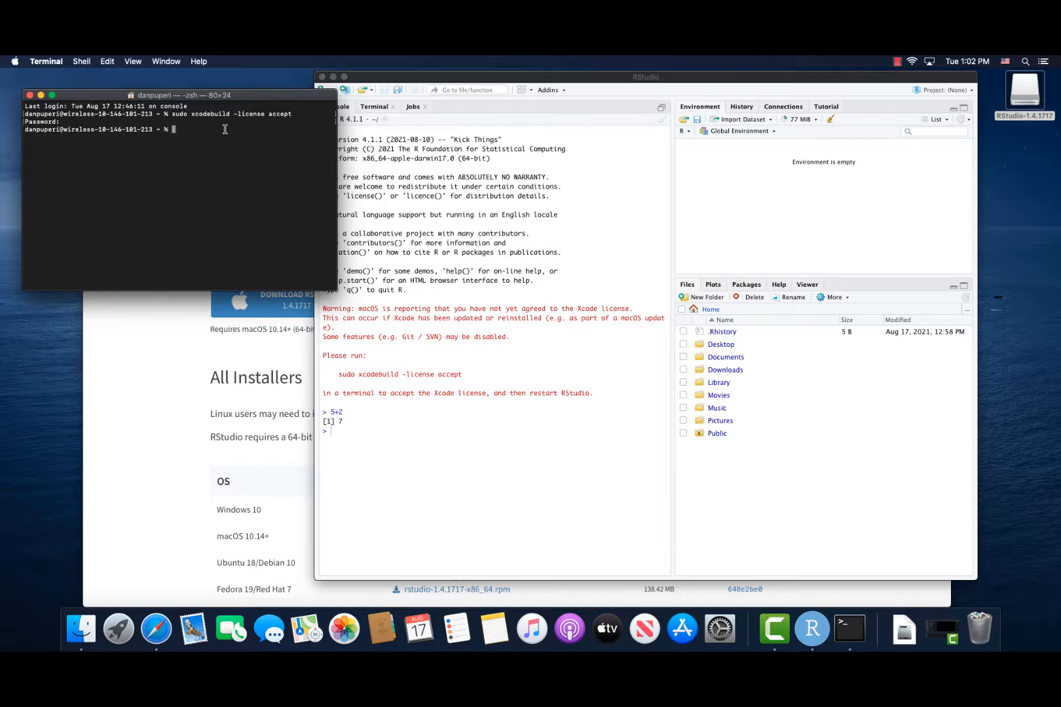
Close the Terminal and RStudio windows and restart RStudio from the Applications folder.
left_click(29, 95)
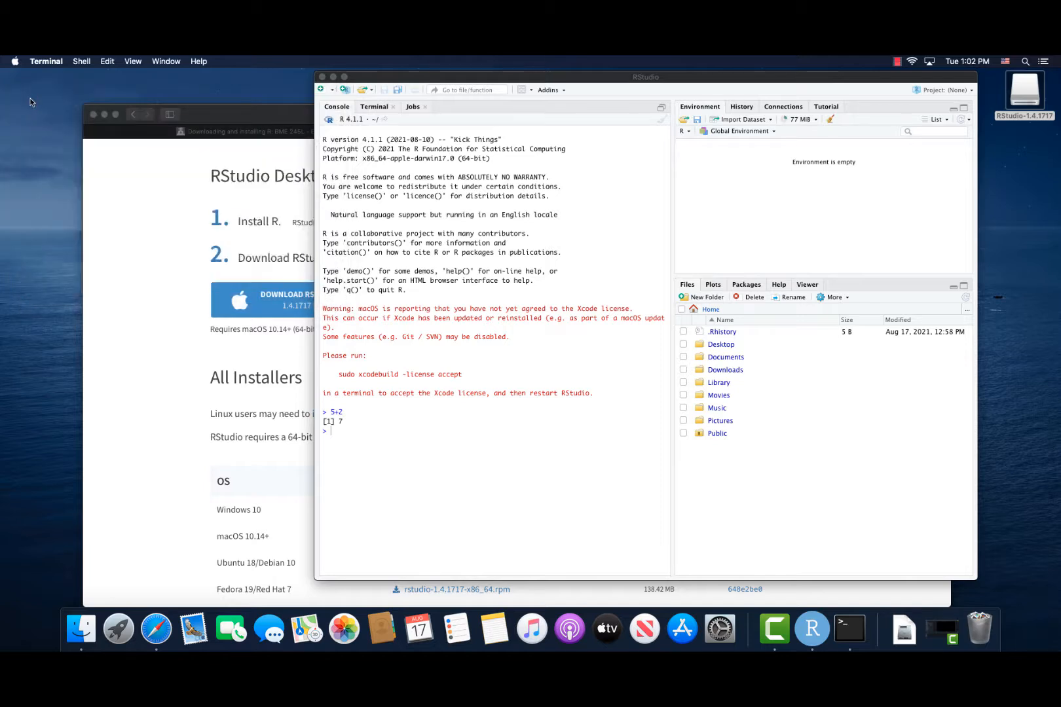
left_click(323, 78)
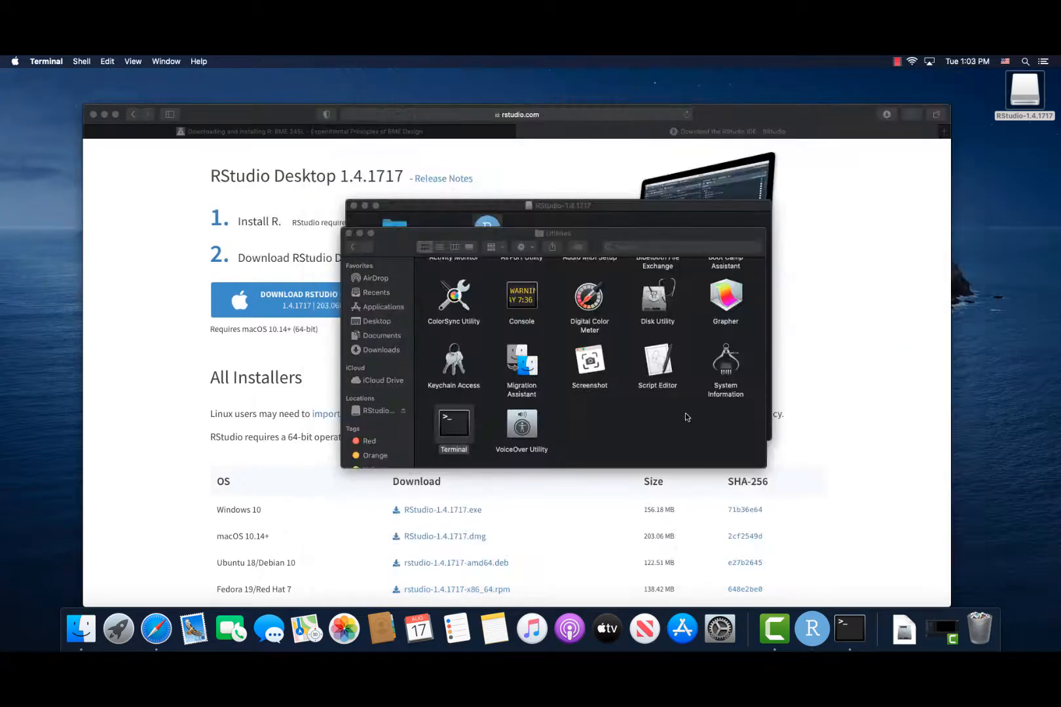
left_click(382, 313)
left_click(382, 306)
left_click(732, 303)
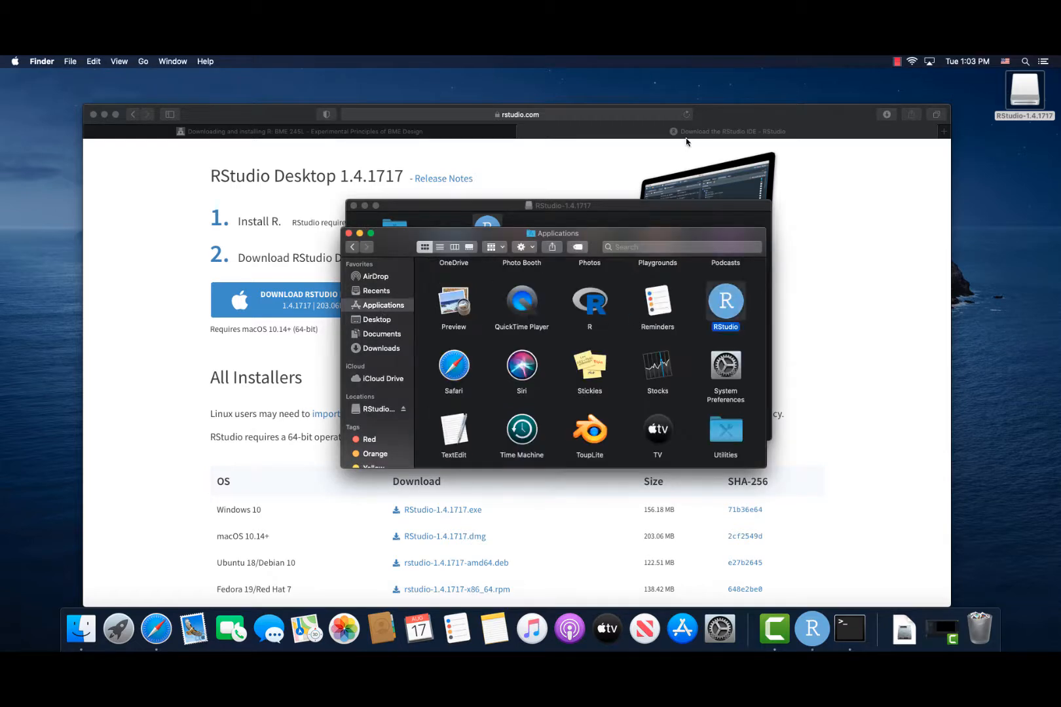
double_click(734, 304)
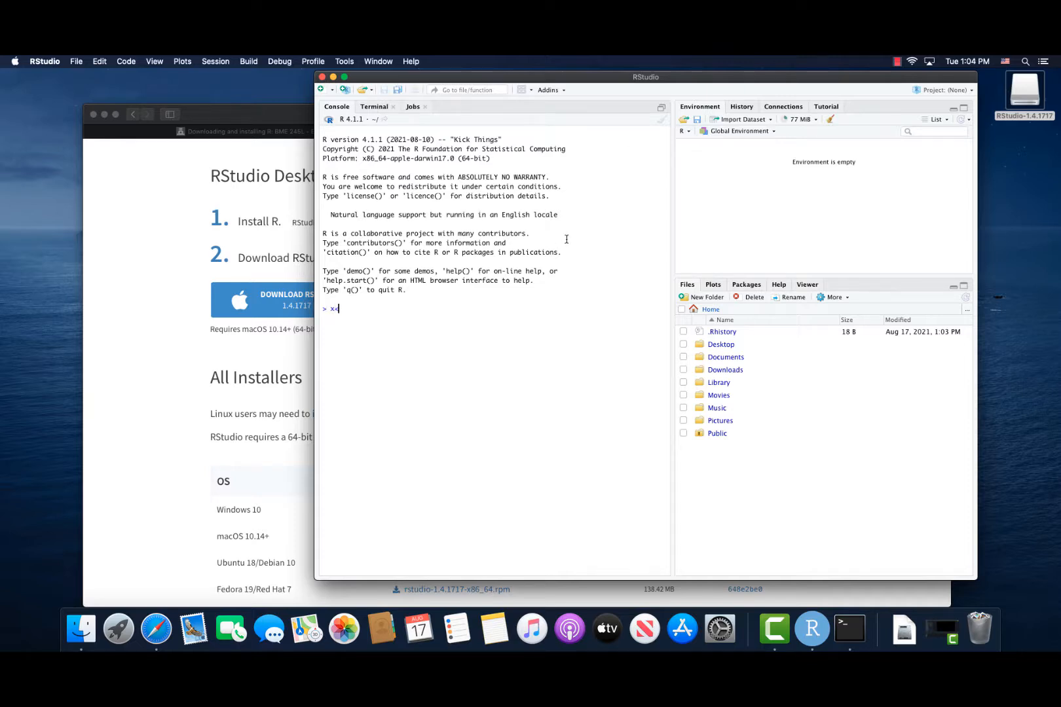
Assign the value 3 to the variable x in the R console with x<-3.
type("3")
key("Return")
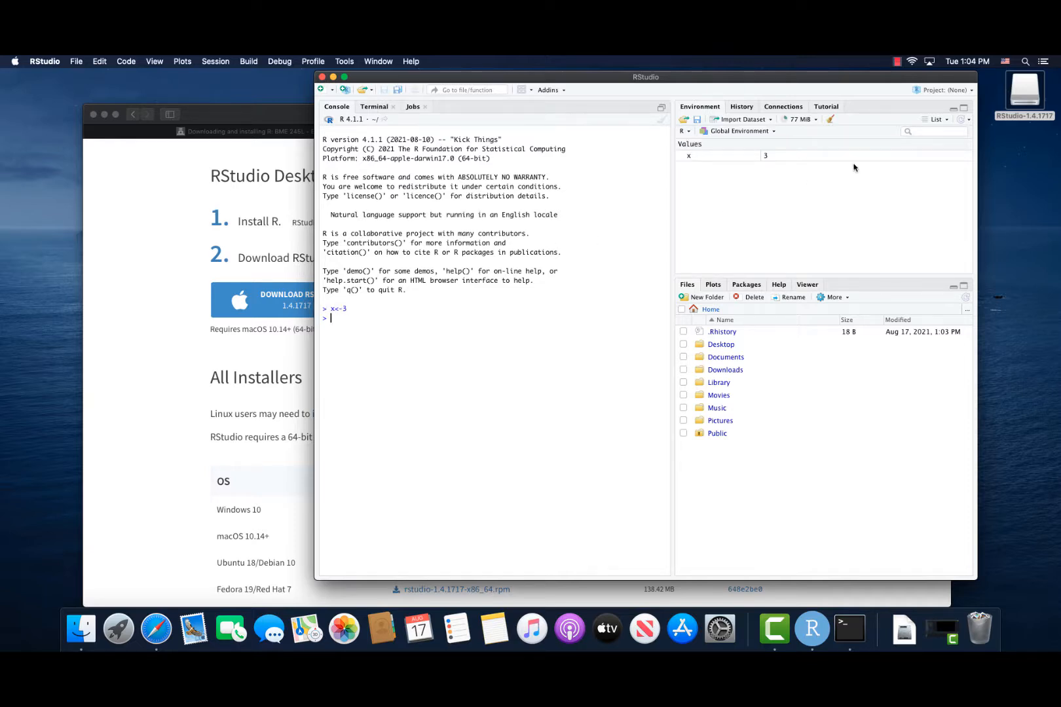